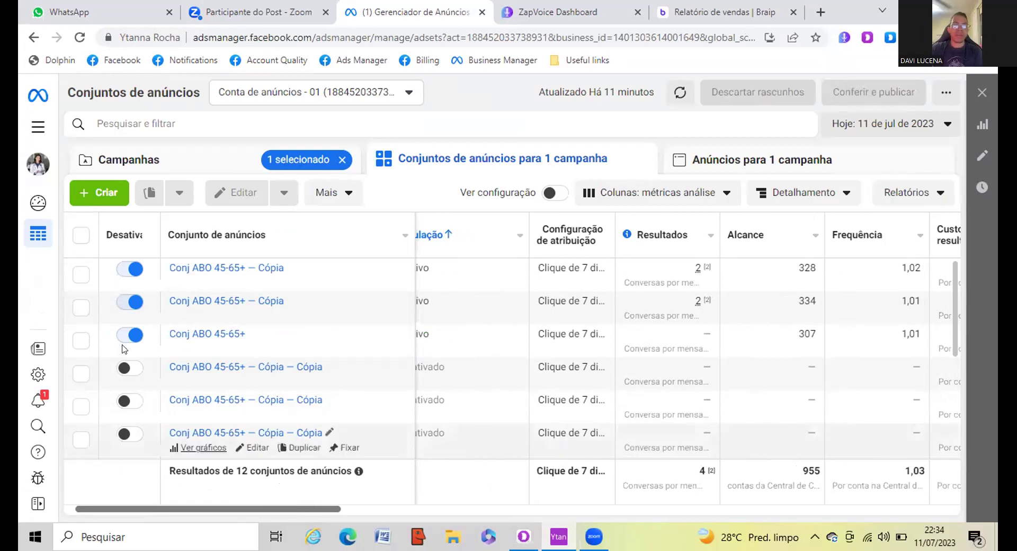
Turn off the active ad set "Conj ABO 45-65+", the third one in the list.
{"action": "left_click_drag", "start_coordinate": [341, 512], "coordinate": [332, 511]}
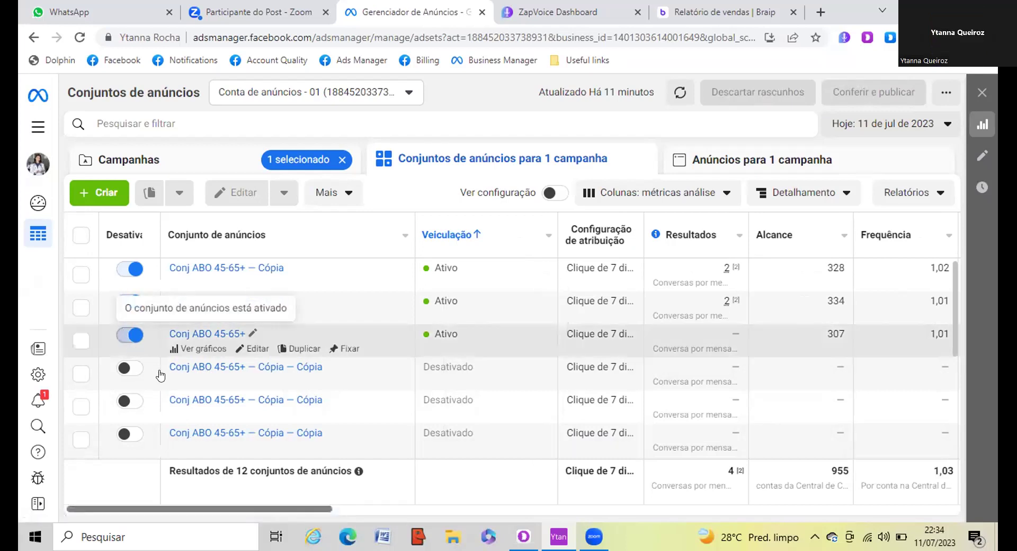
{"action": "left_click", "coordinate": [130, 334]}
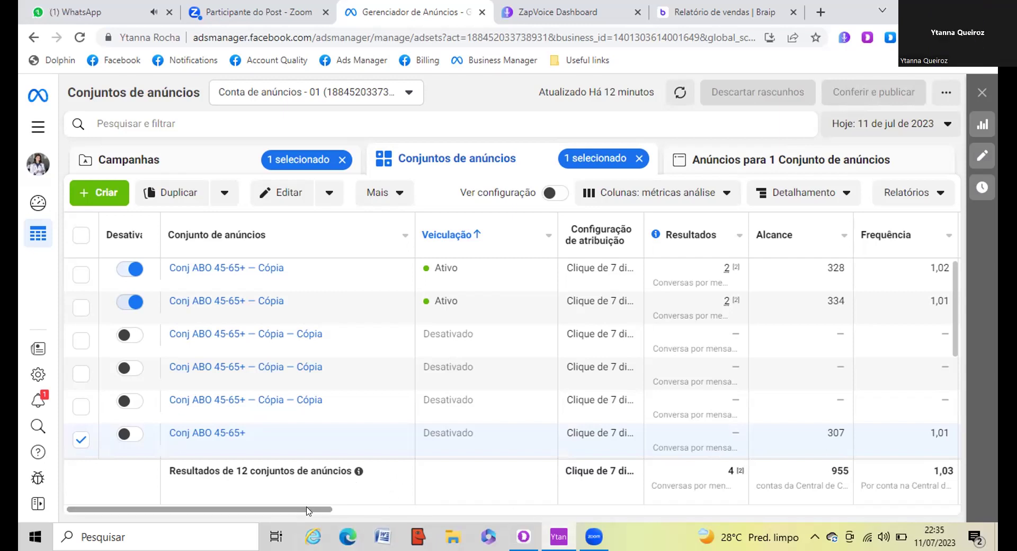
Review the ad sets' cost per result, impressions, CPM, link clicks, CPC and CTR for today.
{"action": "left_click_drag", "start_coordinate": [308, 510], "coordinate": [348, 510]}
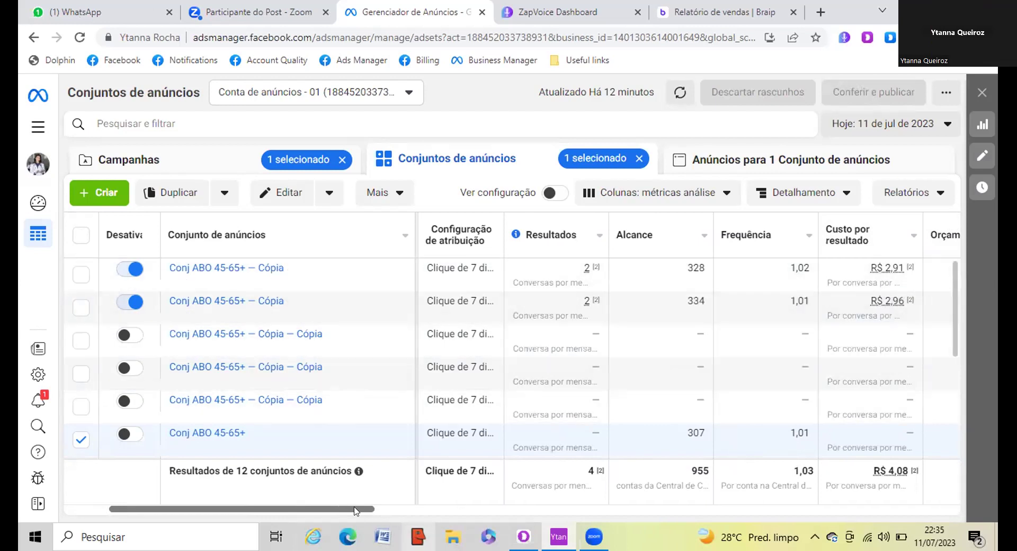
{"action": "left_click_drag", "start_coordinate": [347, 509], "coordinate": [628, 511]}
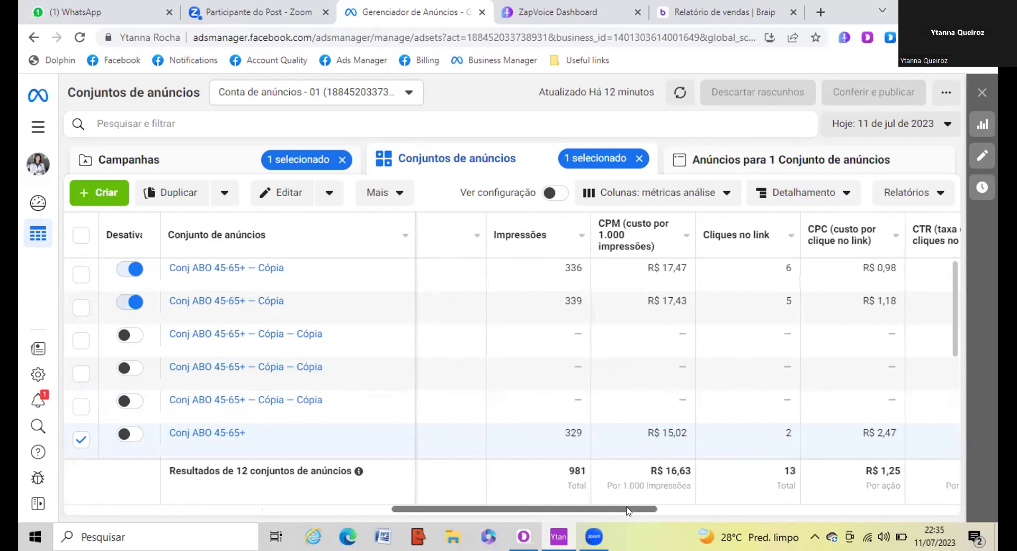
{"action": "left_click_drag", "start_coordinate": [628, 511], "coordinate": [651, 511]}
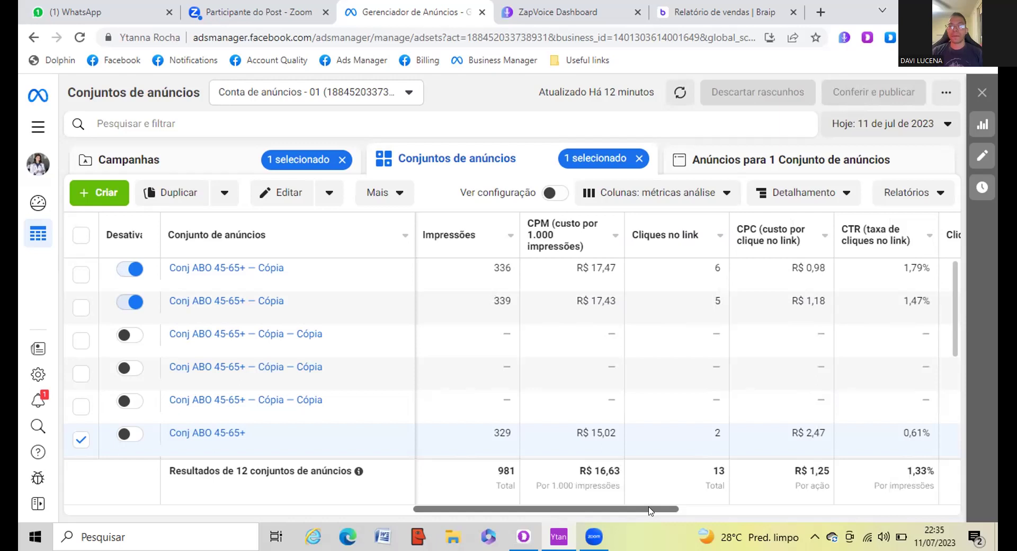
{"action": "left_click_drag", "start_coordinate": [650, 511], "coordinate": [676, 511]}
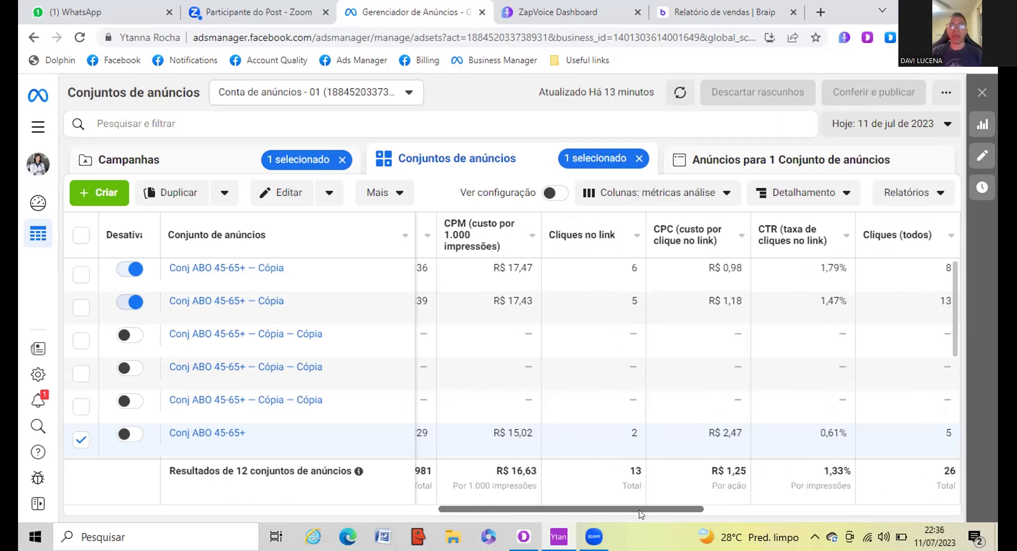
{"action": "left_click_drag", "start_coordinate": [641, 508], "coordinate": [621, 512]}
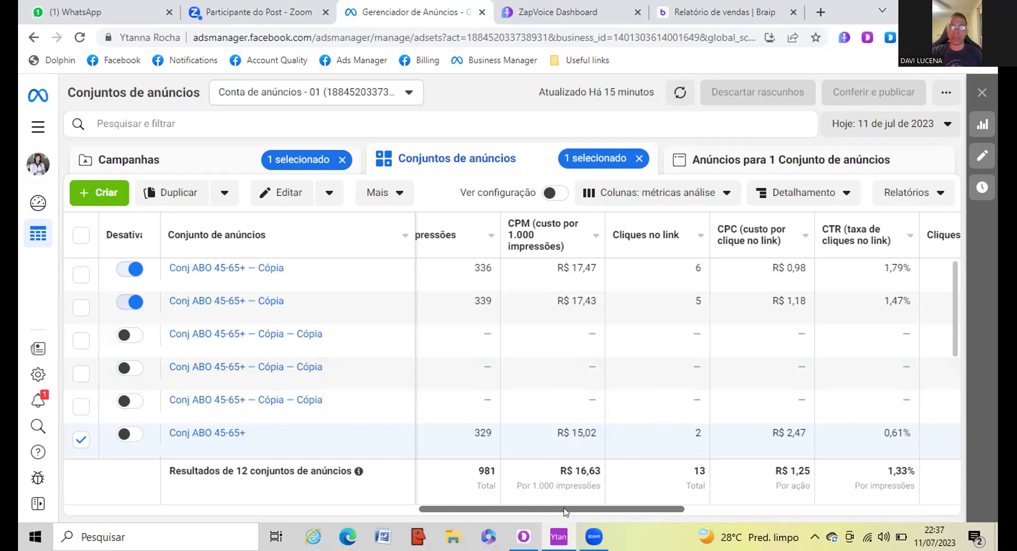
Change the ad set report's date range to 10 July 2023.
{"action": "left_click", "coordinate": [918, 126]}
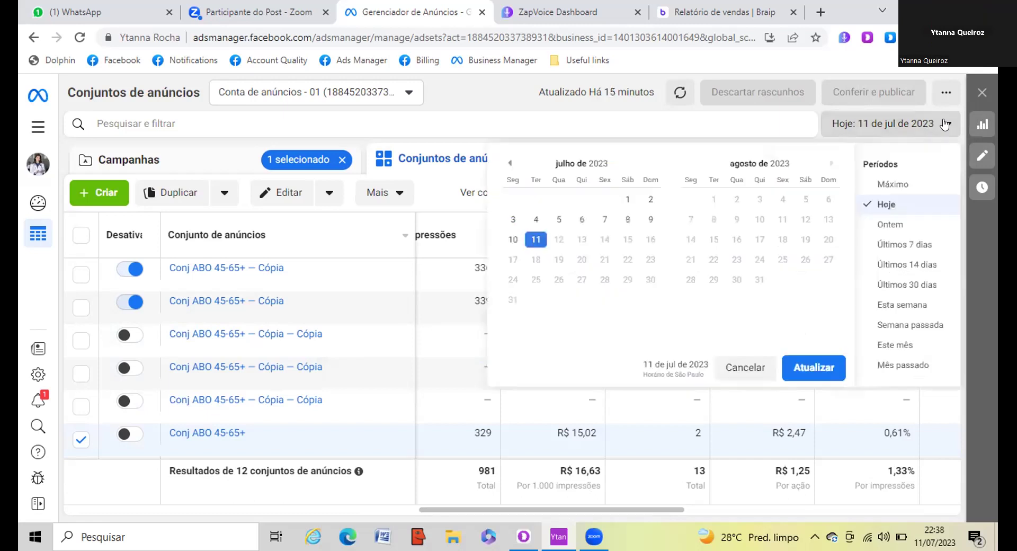
{"action": "left_click", "coordinate": [512, 256]}
{"action": "left_click", "coordinate": [811, 371]}
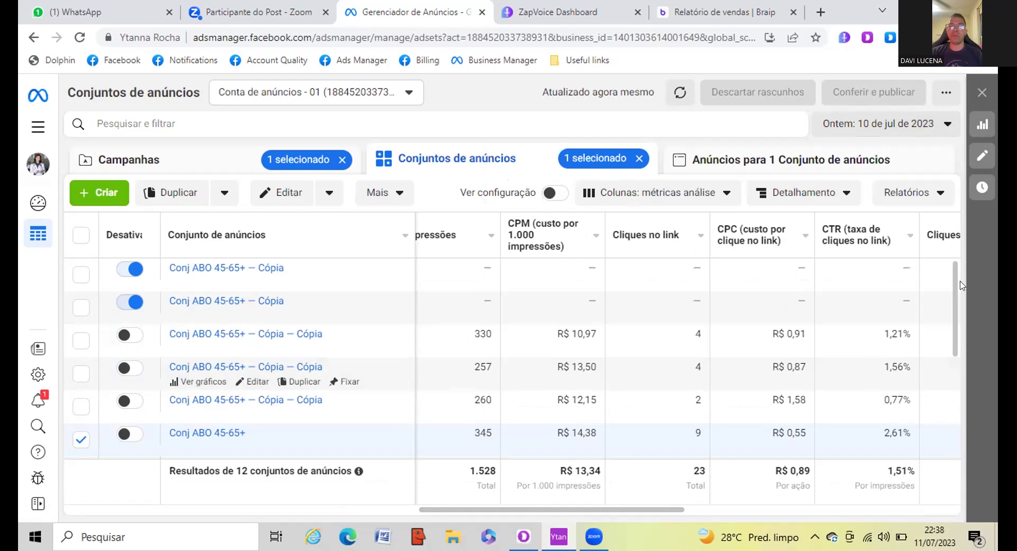
Examine the ad sets' results, reach, impressions, CPM, CPC, CTR and click metrics for 10 July 2023.
{"action": "scroll", "coordinate": [956, 332], "scroll_direction": "down", "scroll_amount": 3}
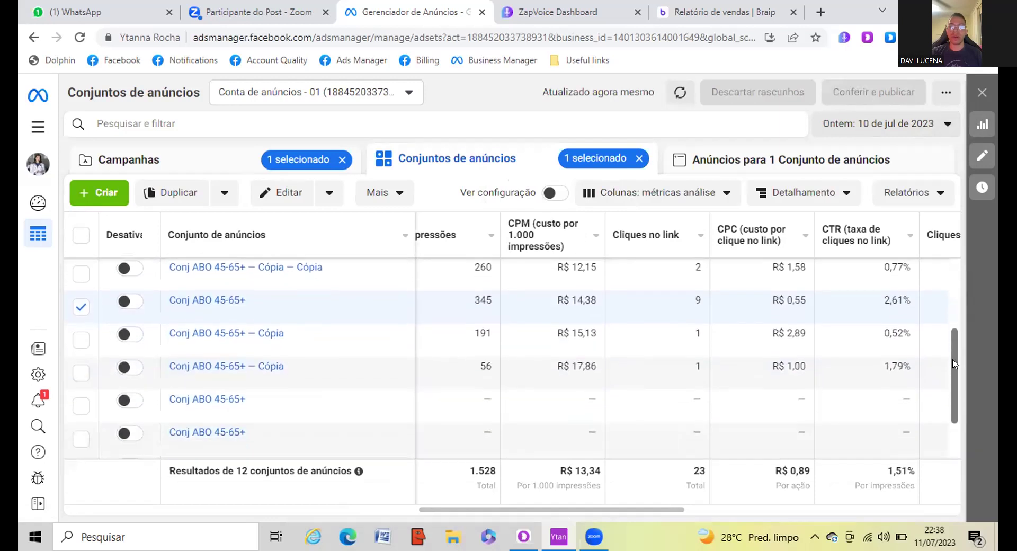
{"action": "left_click_drag", "start_coordinate": [953, 363], "coordinate": [954, 276]}
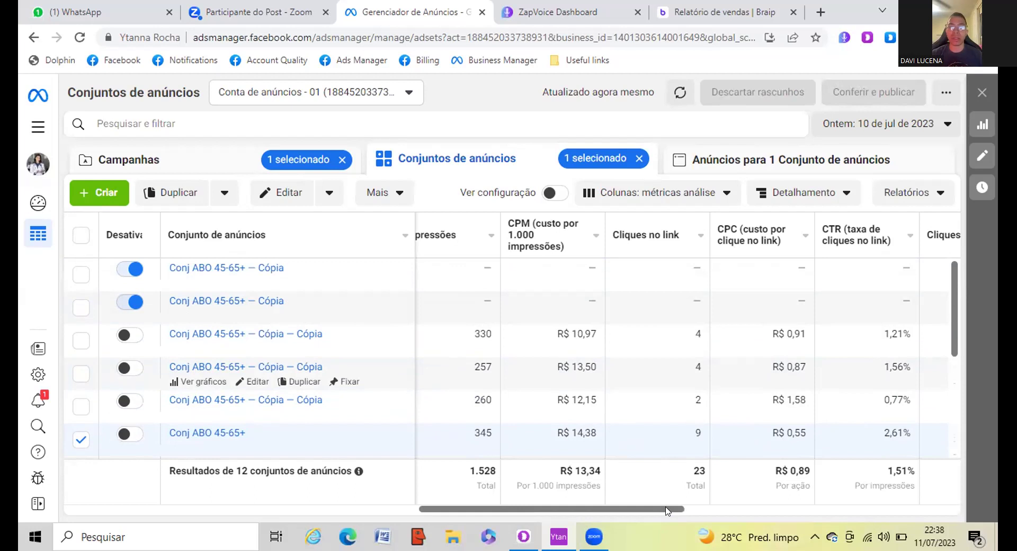
{"action": "left_click_drag", "start_coordinate": [666, 510], "coordinate": [221, 523]}
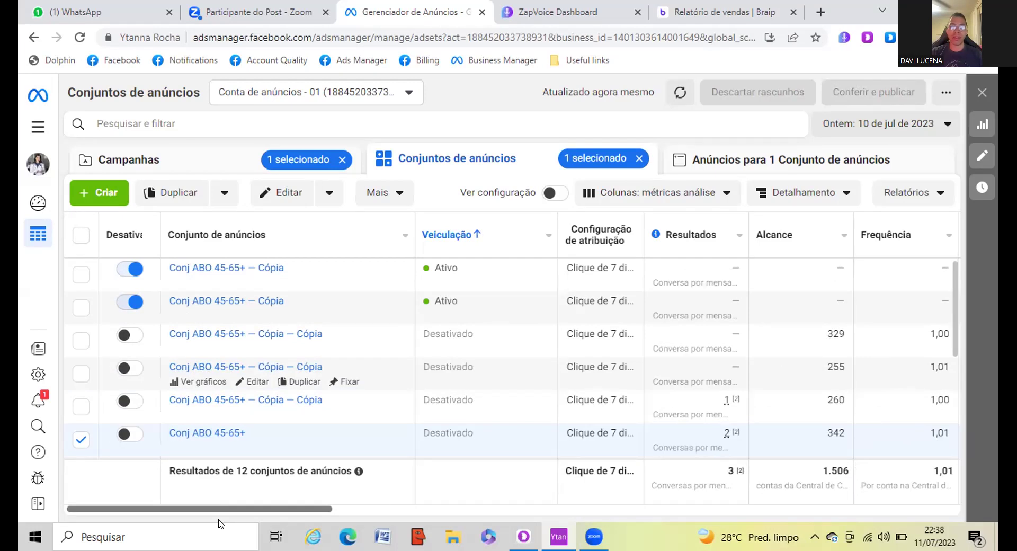
{"action": "left_click_drag", "start_coordinate": [307, 509], "coordinate": [700, 499]}
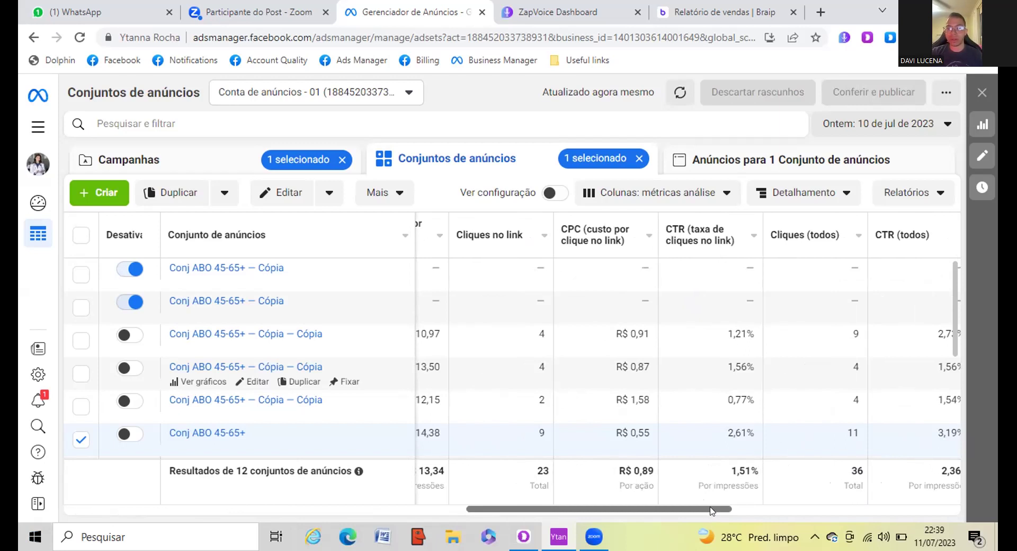
{"action": "left_click_drag", "start_coordinate": [711, 512], "coordinate": [727, 510]}
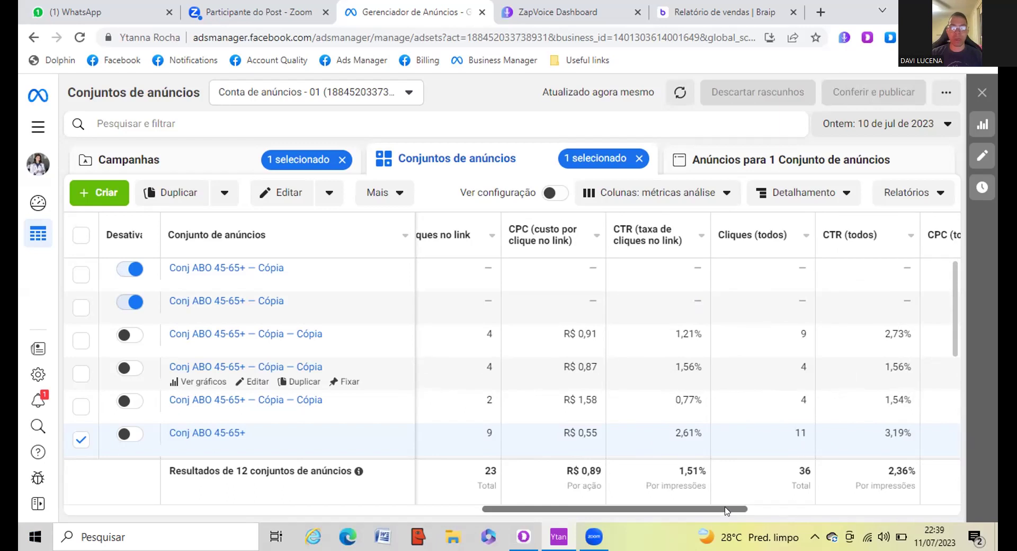
{"action": "left_click_drag", "start_coordinate": [726, 509], "coordinate": [386, 511]}
{"action": "left_click_drag", "start_coordinate": [265, 527], "coordinate": [190, 527]}
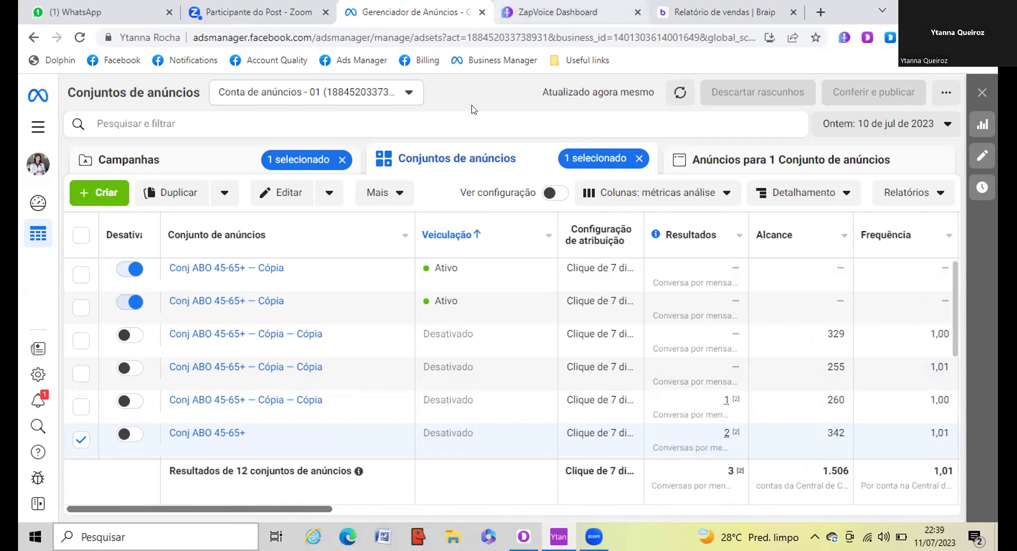
{"action": "mouse_move", "coordinate": [542, 314]}
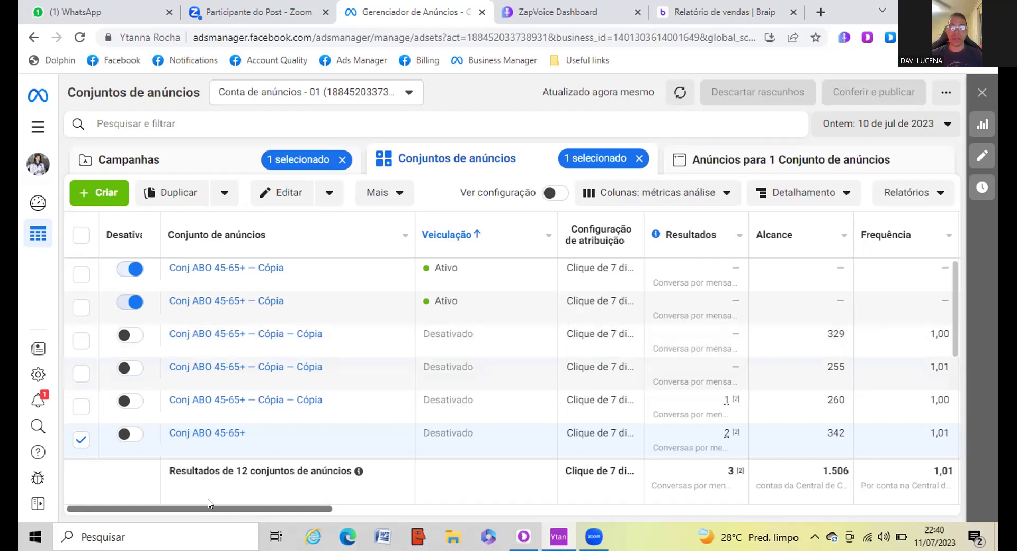
{"action": "left_click_drag", "start_coordinate": [225, 508], "coordinate": [512, 504]}
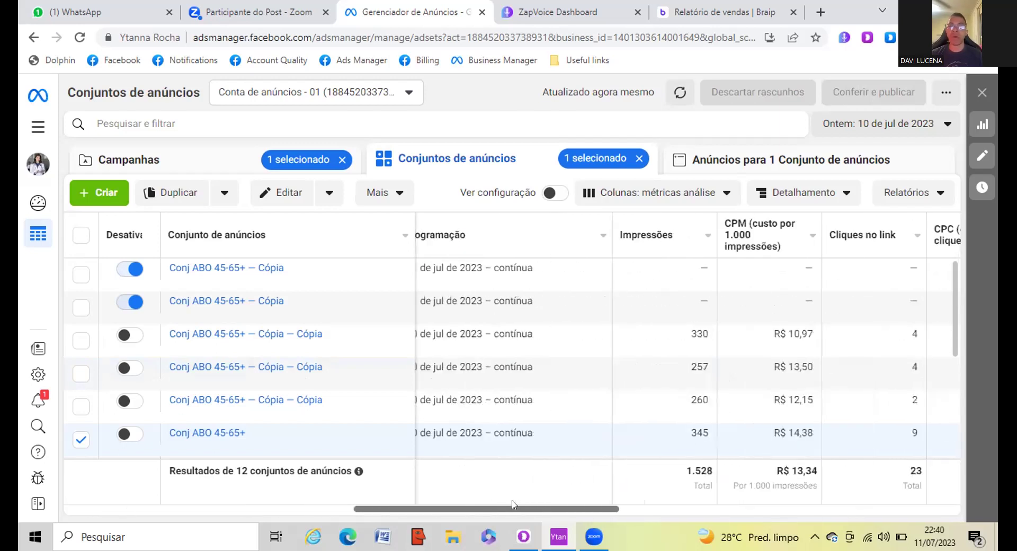
Set the ad set report's date range to the "Hoje" period.
{"action": "left_click", "coordinate": [951, 124]}
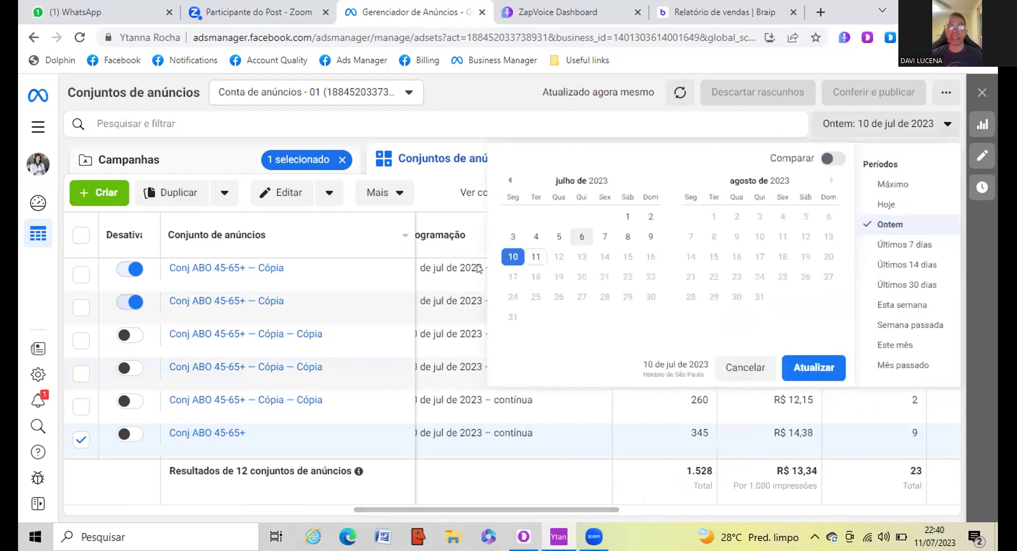
{"action": "left_click", "coordinate": [885, 204]}
{"action": "left_click", "coordinate": [813, 367]}
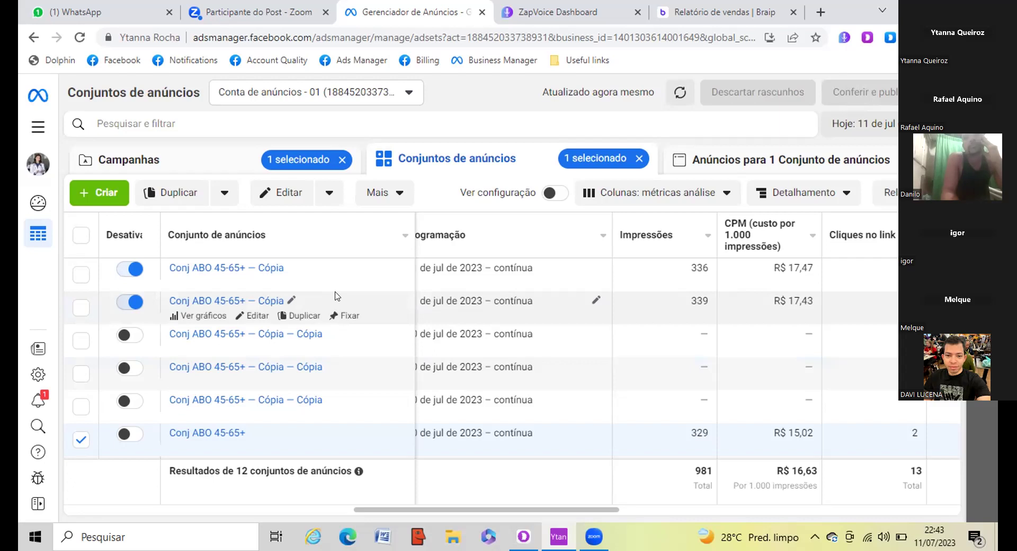
Switch to the WhatsApp Web conversations.
{"action": "left_click", "coordinate": [149, 12]}
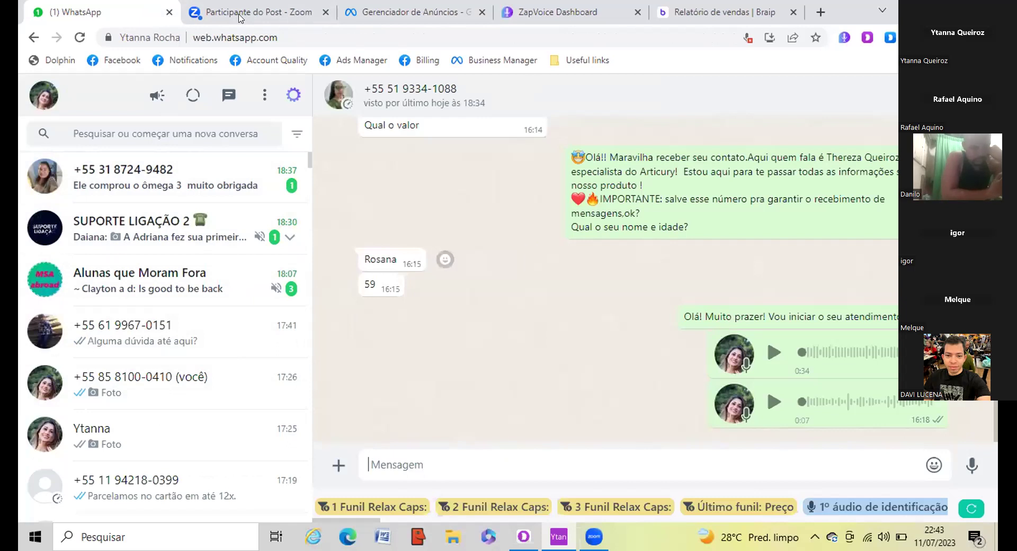
{"action": "mouse_move", "coordinate": [594, 535]}
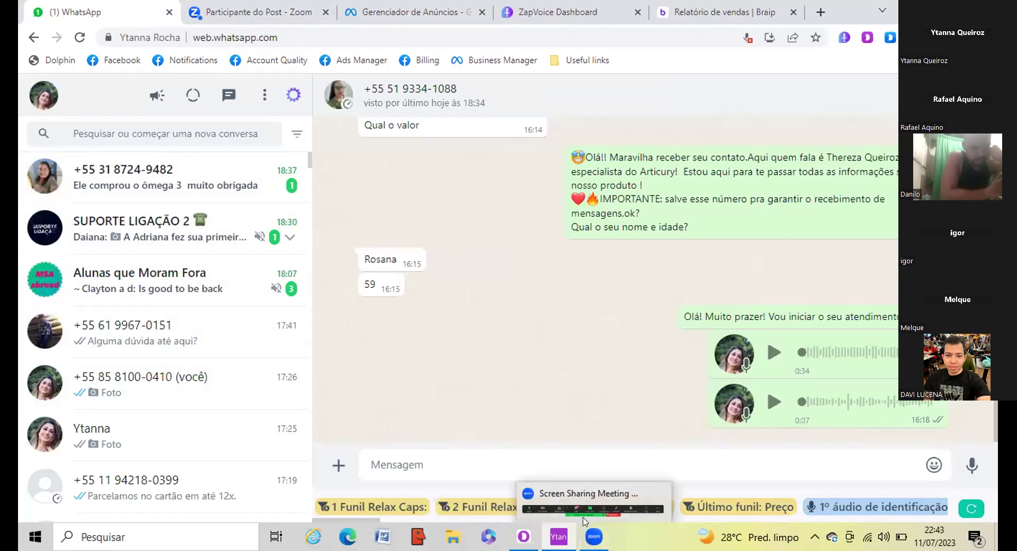
{"action": "mouse_move", "coordinate": [558, 536]}
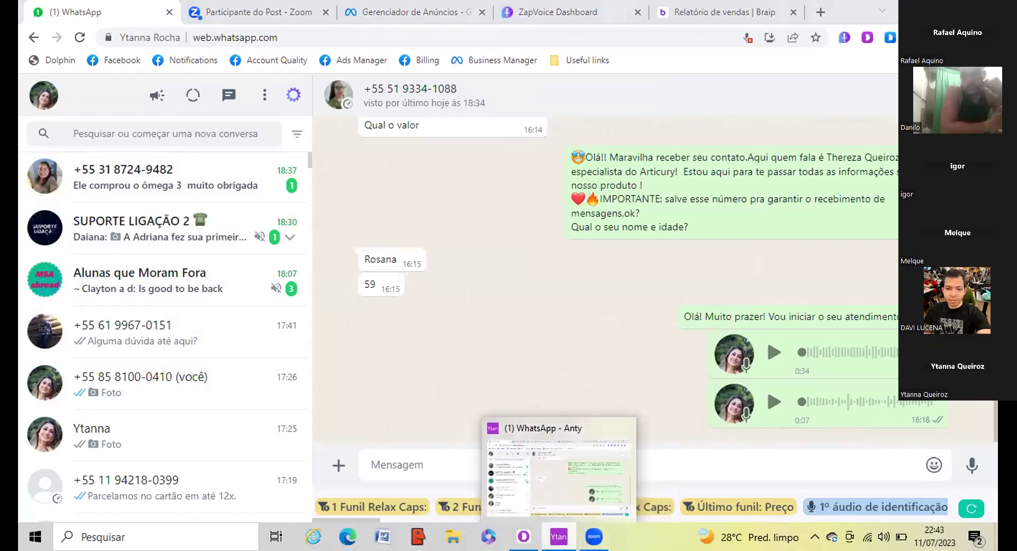
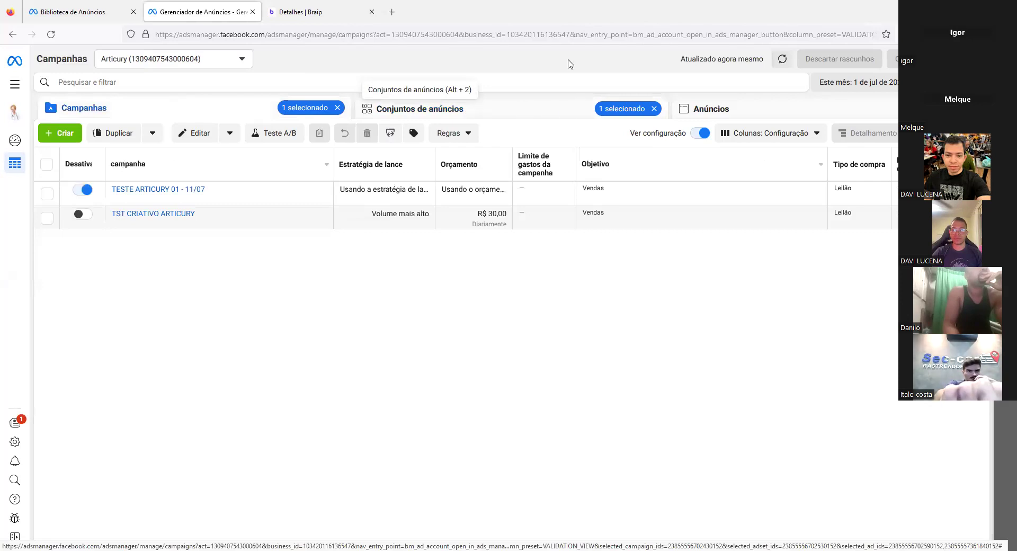
Select the campaign TESTE ARTICURY 01 - 11/07 and all of its ad sets, then list their ads.
{"action": "left_click", "coordinate": [467, 107]}
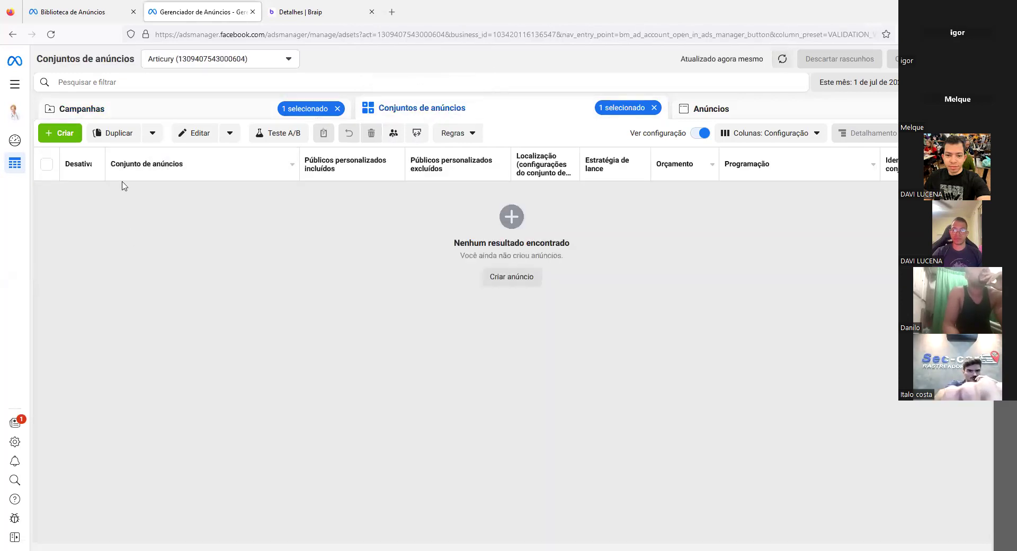
{"action": "left_click", "coordinate": [190, 109]}
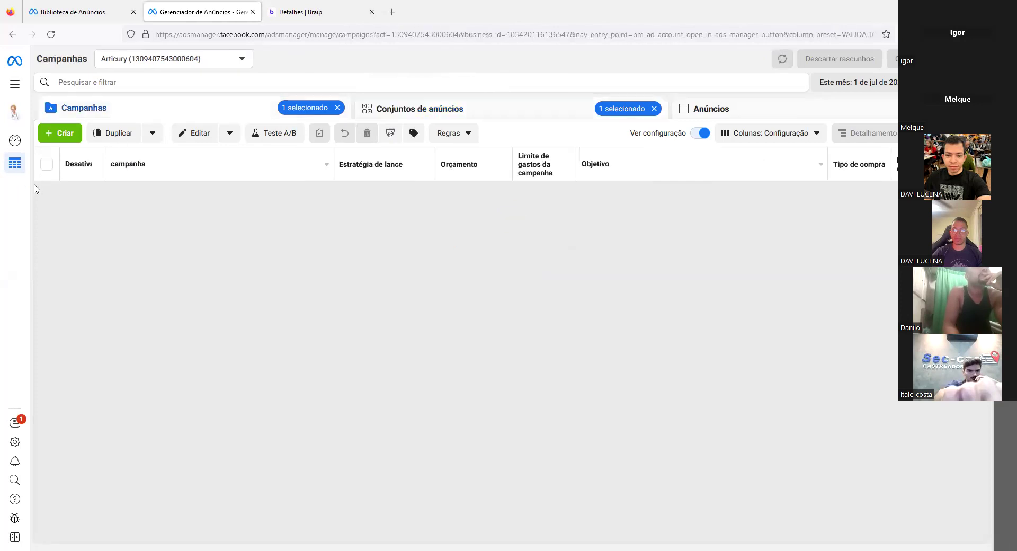
{"action": "left_click", "coordinate": [47, 193]}
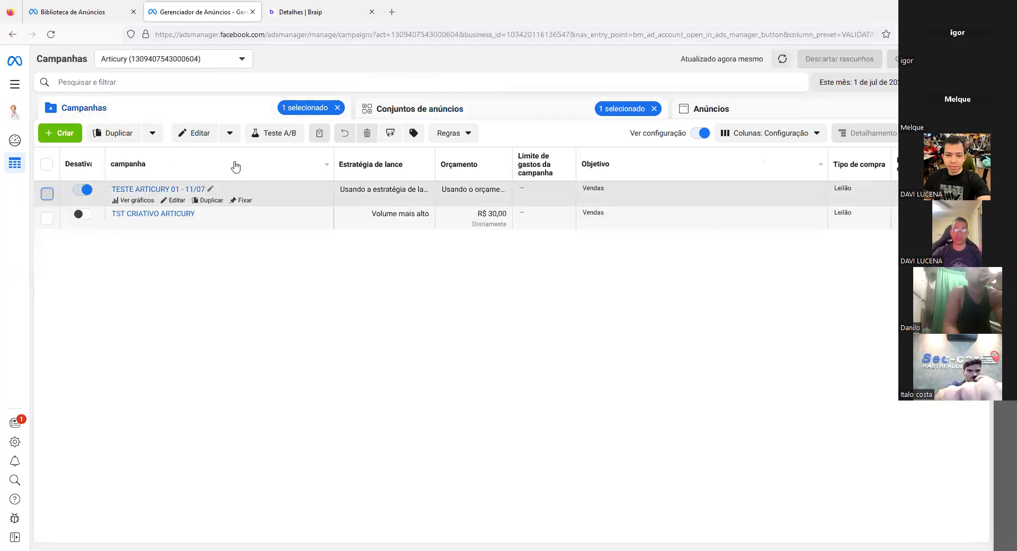
{"action": "left_click", "coordinate": [479, 108]}
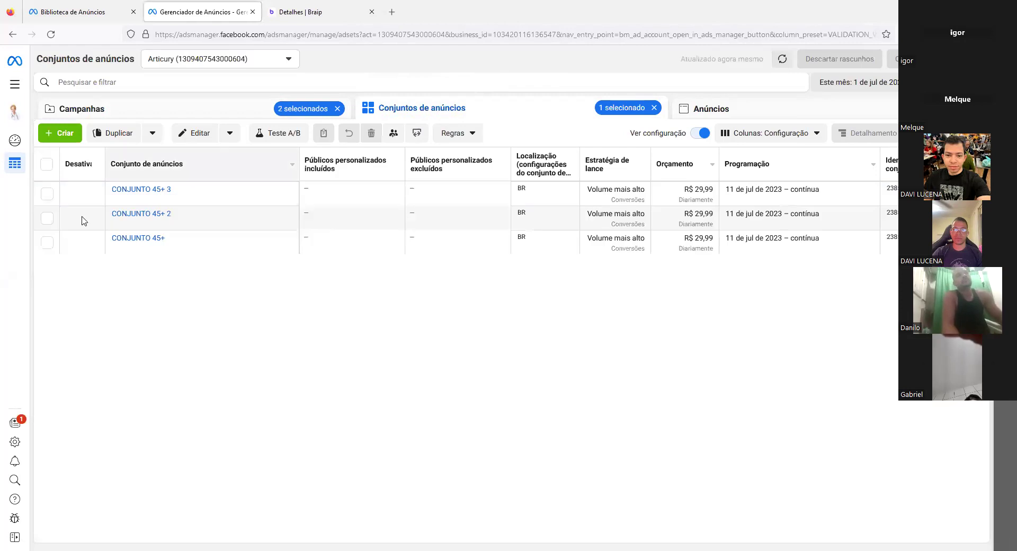
{"action": "left_click", "coordinate": [46, 165]}
{"action": "left_click", "coordinate": [726, 108]}
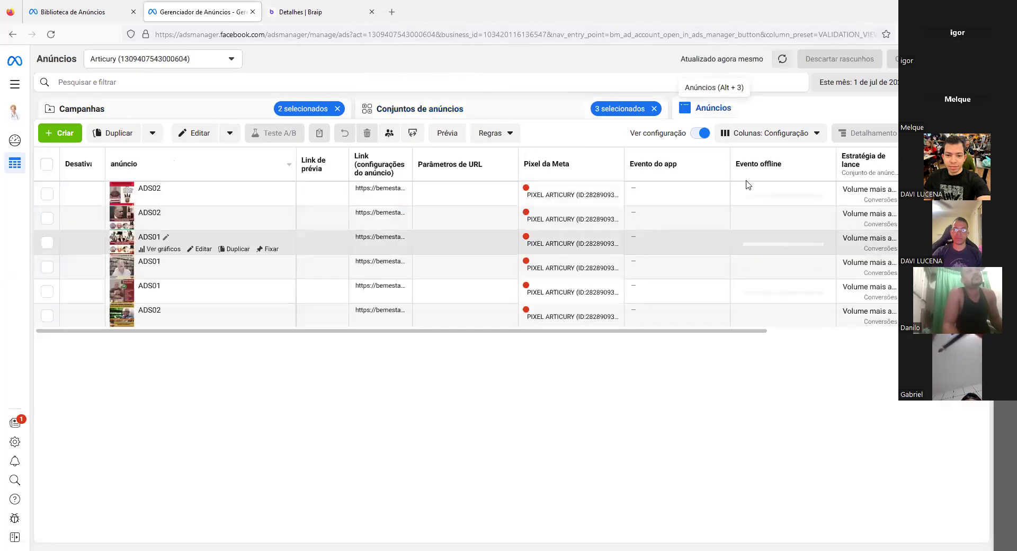
Apply the "Desempenho e cliques" column preset to the ads table and review the ads' performance metrics.
{"action": "left_click", "coordinate": [813, 136]}
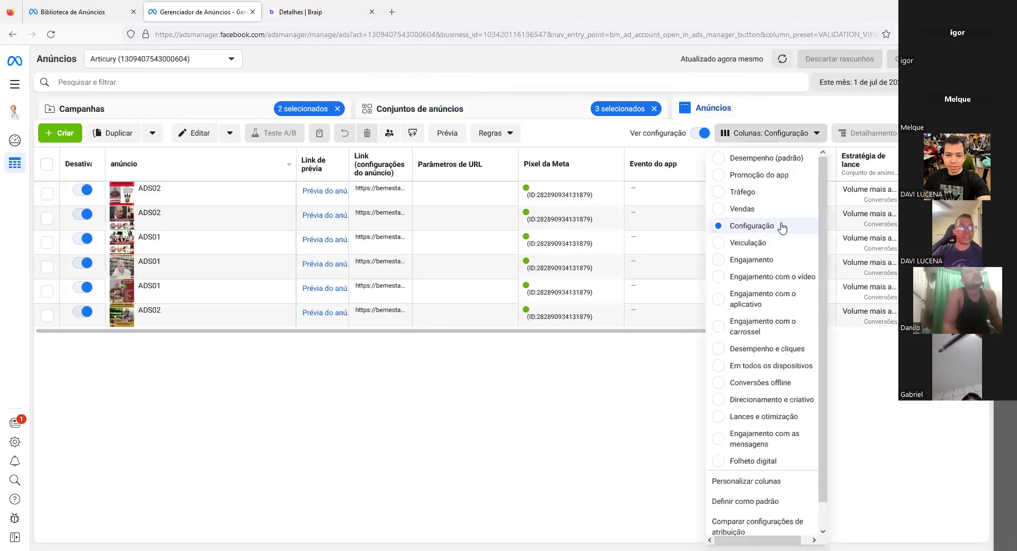
{"action": "scroll", "coordinate": [772, 334], "scroll_direction": "down", "scroll_amount": 1}
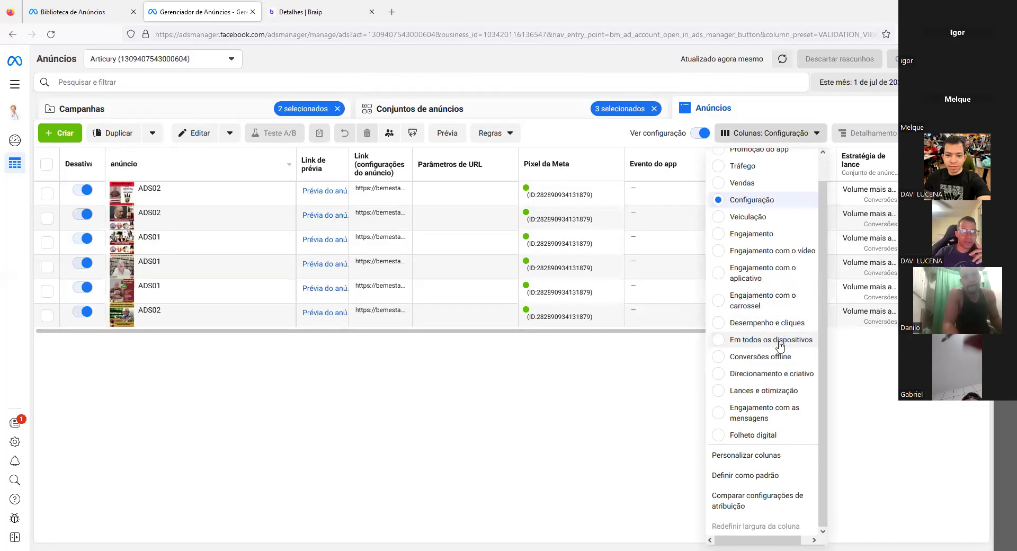
{"action": "left_click", "coordinate": [780, 325]}
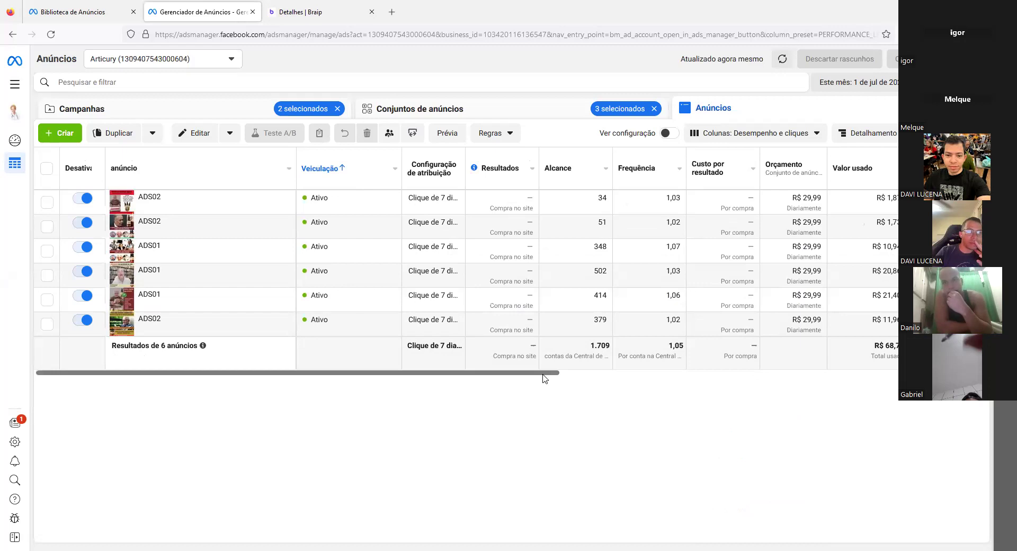
{"action": "scroll", "coordinate": [544, 378], "scroll_direction": "right", "scroll_amount": 1}
{"action": "scroll", "coordinate": [546, 378], "scroll_direction": "right", "scroll_amount": 1}
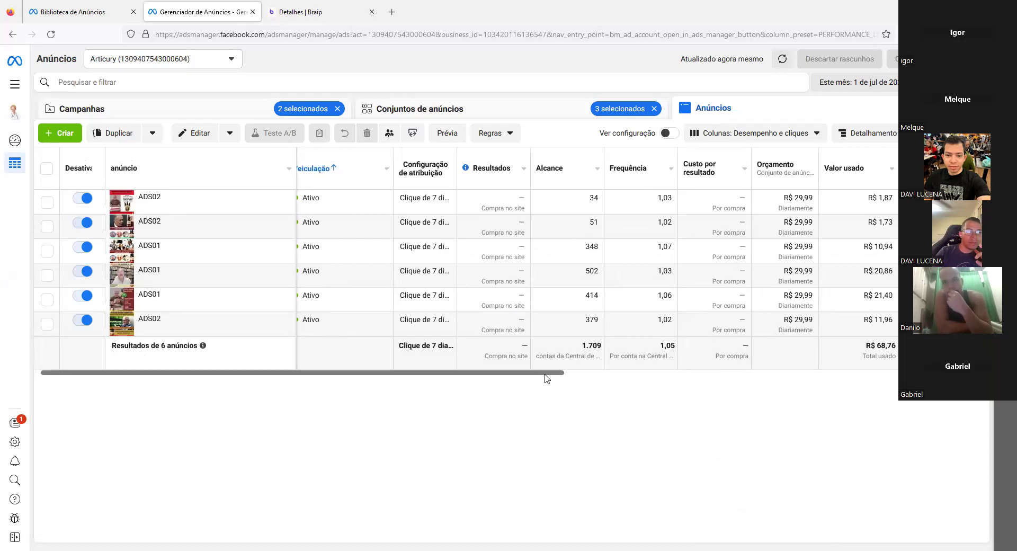
{"action": "left_click_drag", "start_coordinate": [548, 378], "coordinate": [498, 377]}
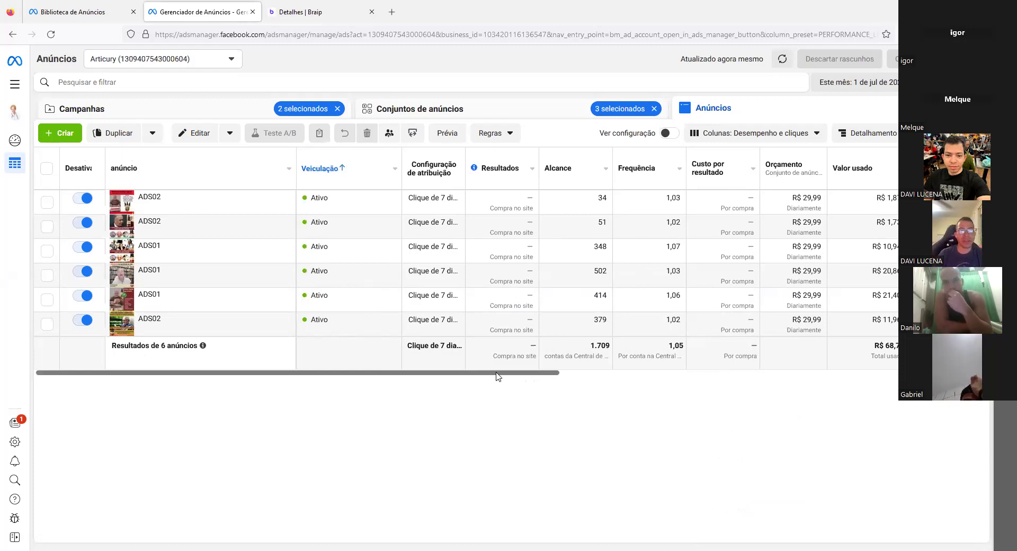
{"action": "scroll", "coordinate": [498, 377], "scroll_direction": "right", "scroll_amount": 1}
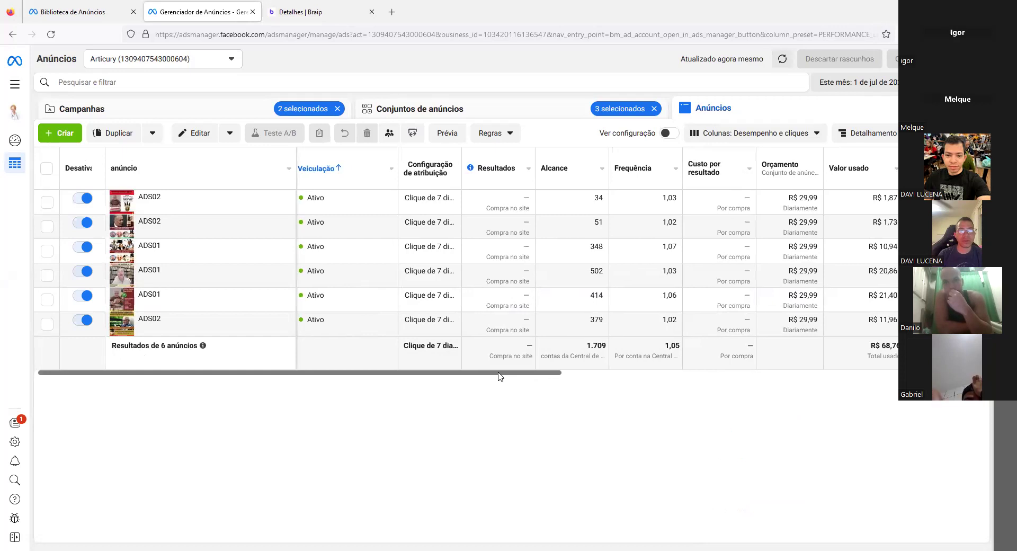
{"action": "scroll", "coordinate": [498, 375], "scroll_direction": "left", "scroll_amount": 1}
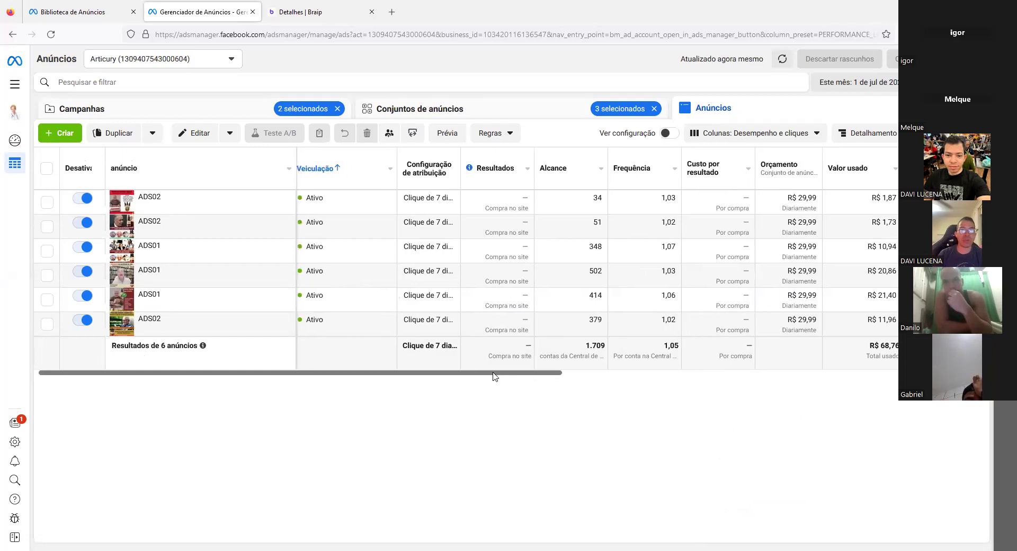
Select only the ad set CONJUNTO 45+ 3 and list its ads.
{"action": "left_click", "coordinate": [426, 109]}
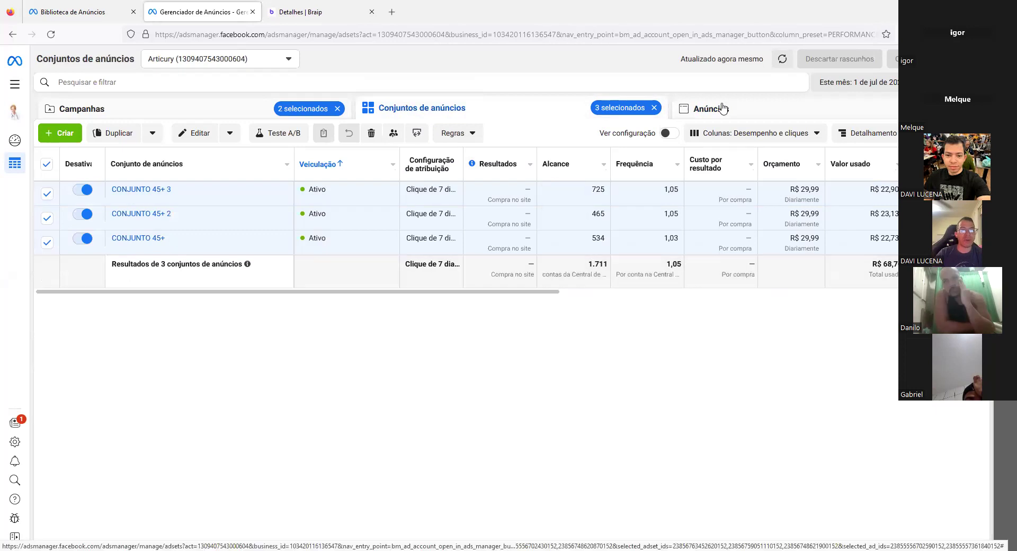
{"action": "left_click", "coordinate": [233, 113]}
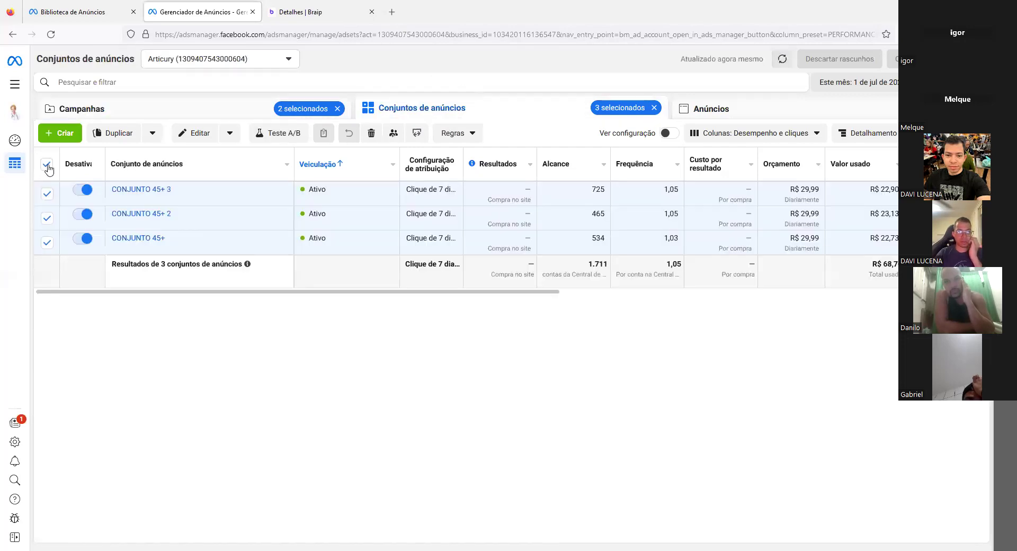
{"action": "left_click", "coordinate": [47, 165]}
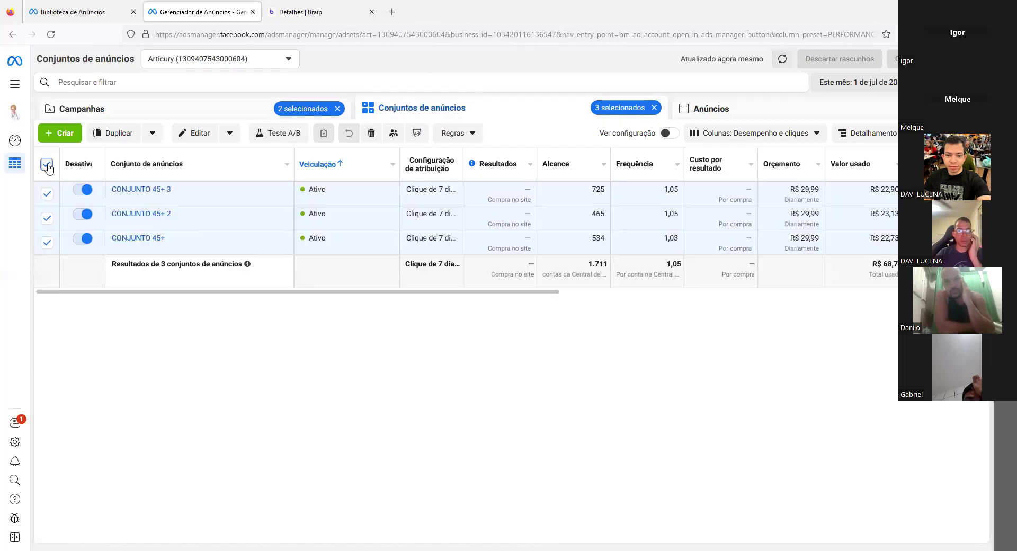
{"action": "left_click", "coordinate": [47, 194]}
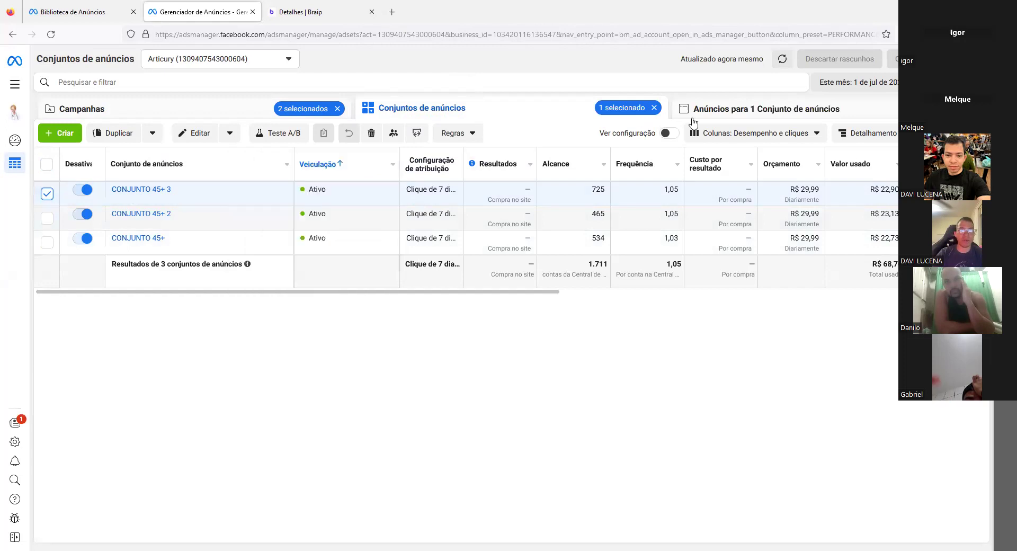
{"action": "left_click", "coordinate": [779, 108]}
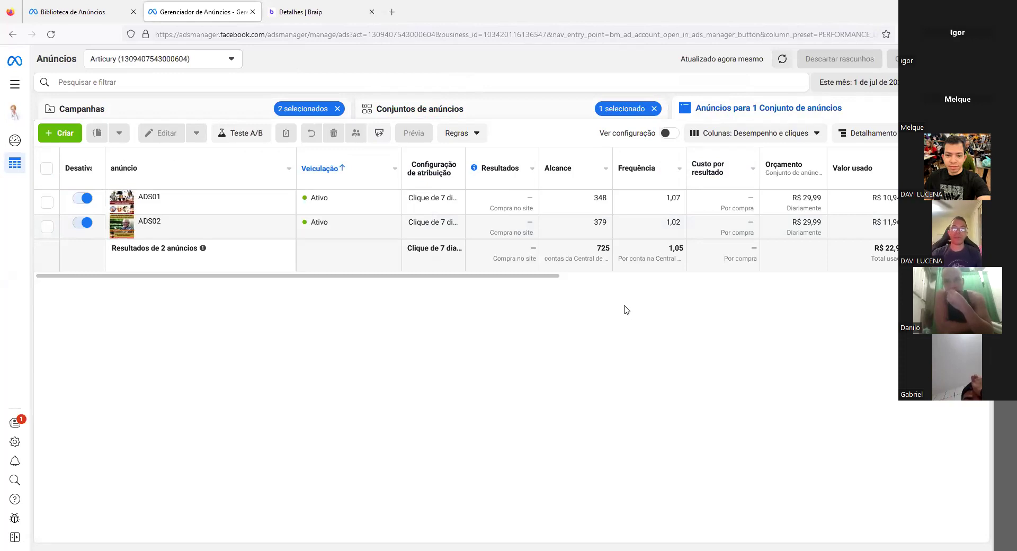
Examine the delivery, cost and click metrics of ADS01 and ADS02, including amount spent, CPM, CPC and CTR.
{"action": "scroll", "coordinate": [485, 279], "scroll_direction": "right", "scroll_amount": 2}
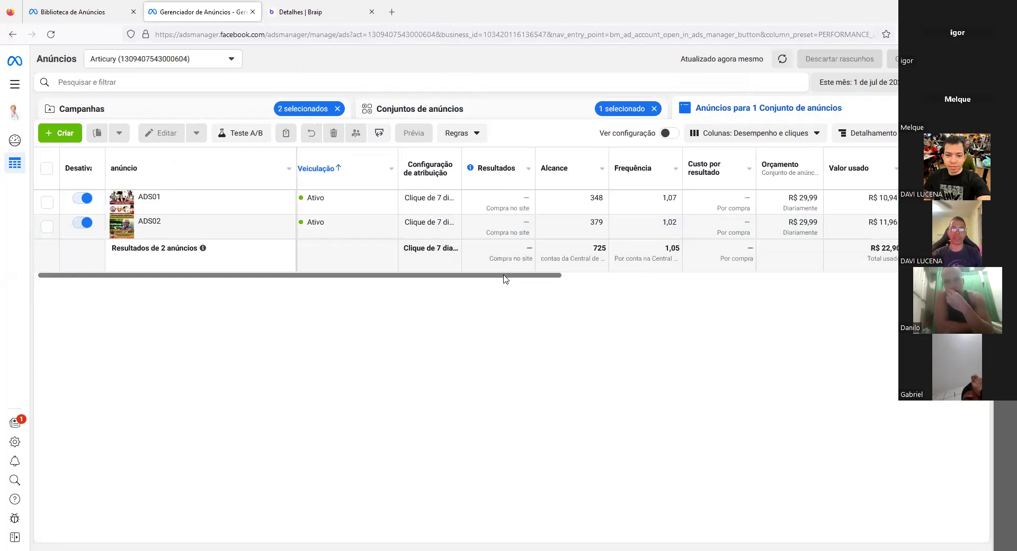
{"action": "scroll", "coordinate": [522, 279], "scroll_direction": "right", "scroll_amount": 6}
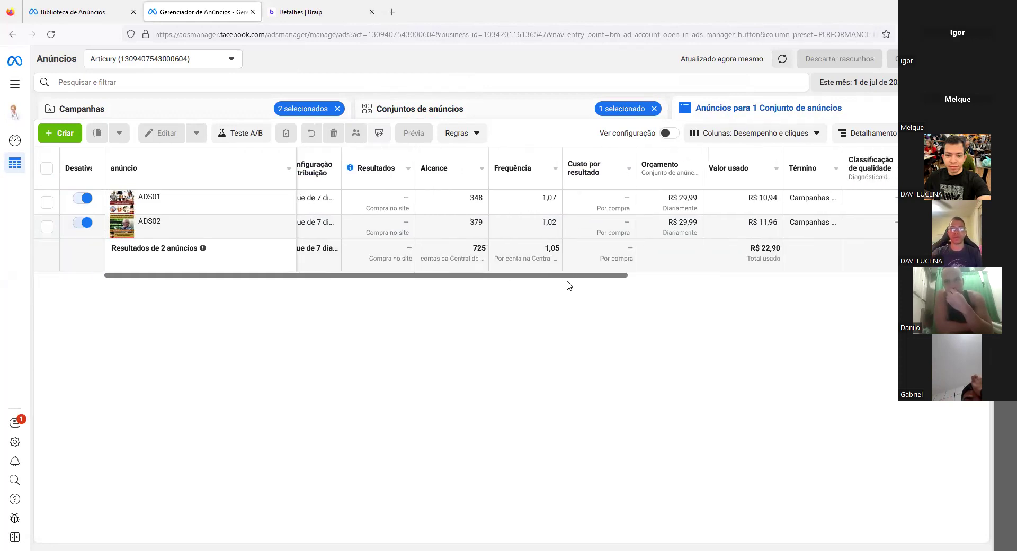
{"action": "scroll", "coordinate": [585, 287], "scroll_direction": "right", "scroll_amount": 3}
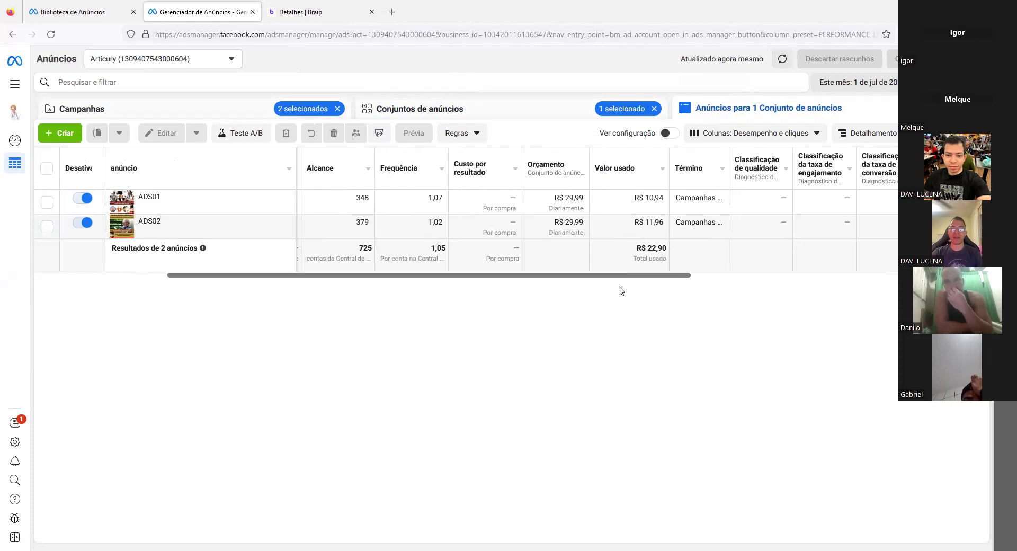
{"action": "scroll", "coordinate": [624, 291], "scroll_direction": "right", "scroll_amount": 3}
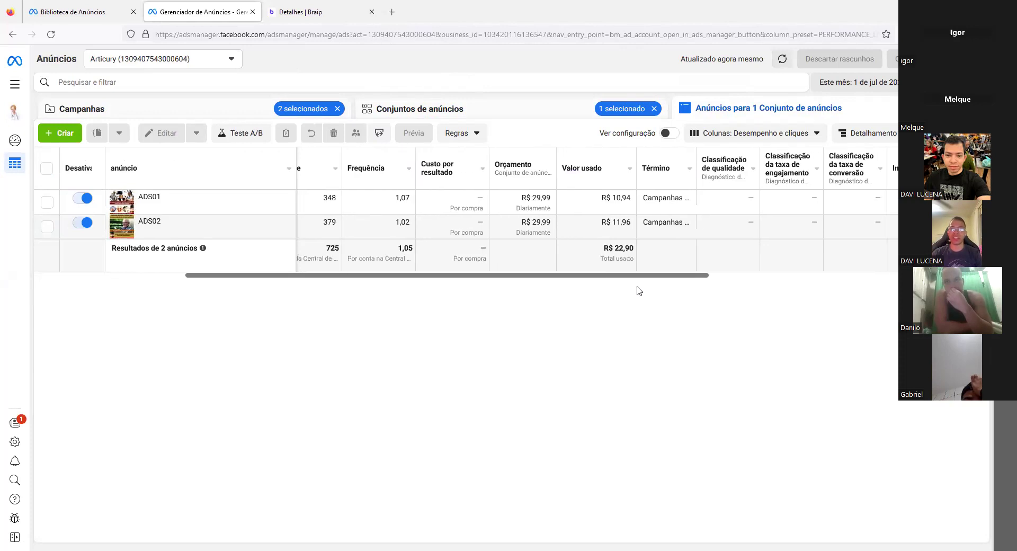
{"action": "scroll", "coordinate": [645, 290], "scroll_direction": "right", "scroll_amount": 4}
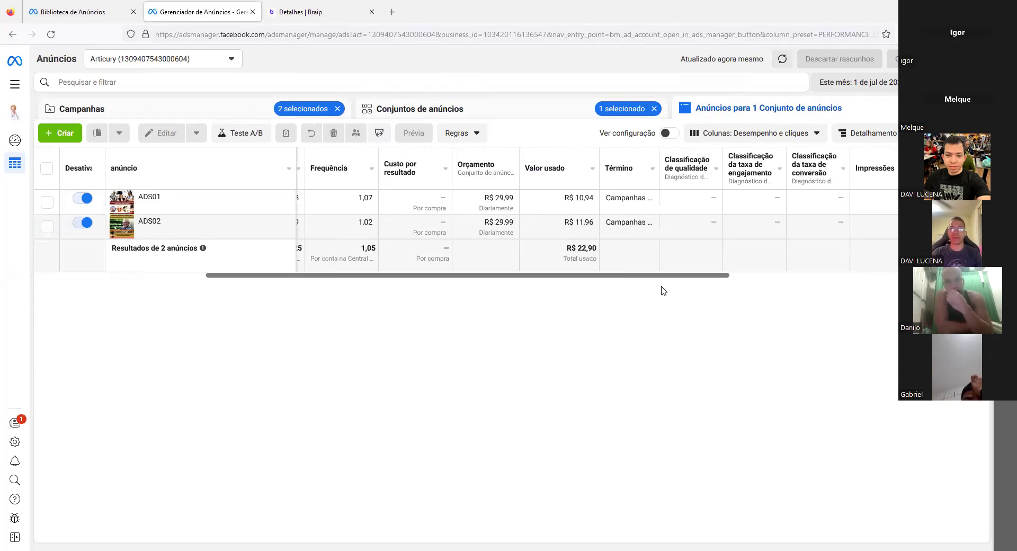
{"action": "scroll", "coordinate": [686, 290], "scroll_direction": "right", "scroll_amount": 10}
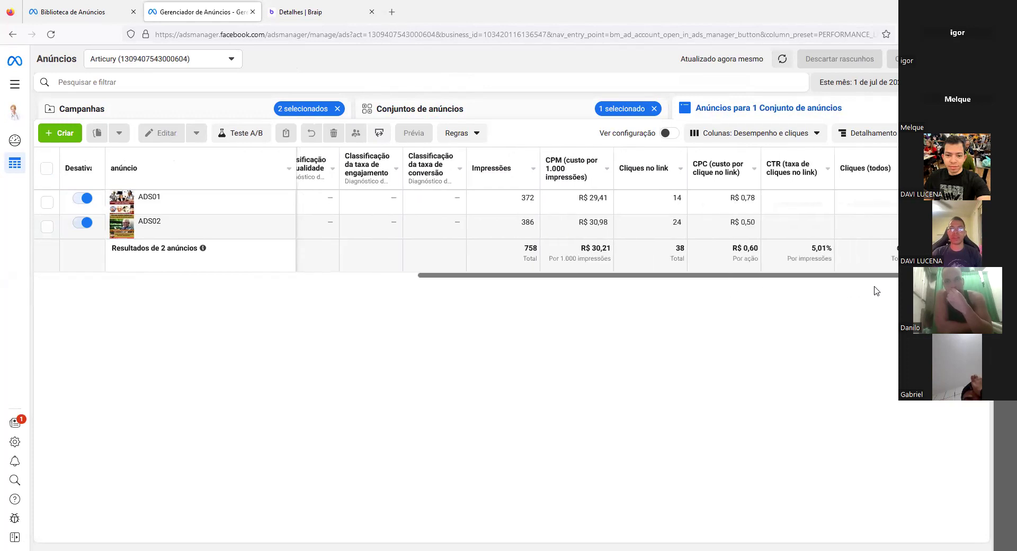
{"action": "scroll", "coordinate": [896, 289], "scroll_direction": "right", "scroll_amount": 4}
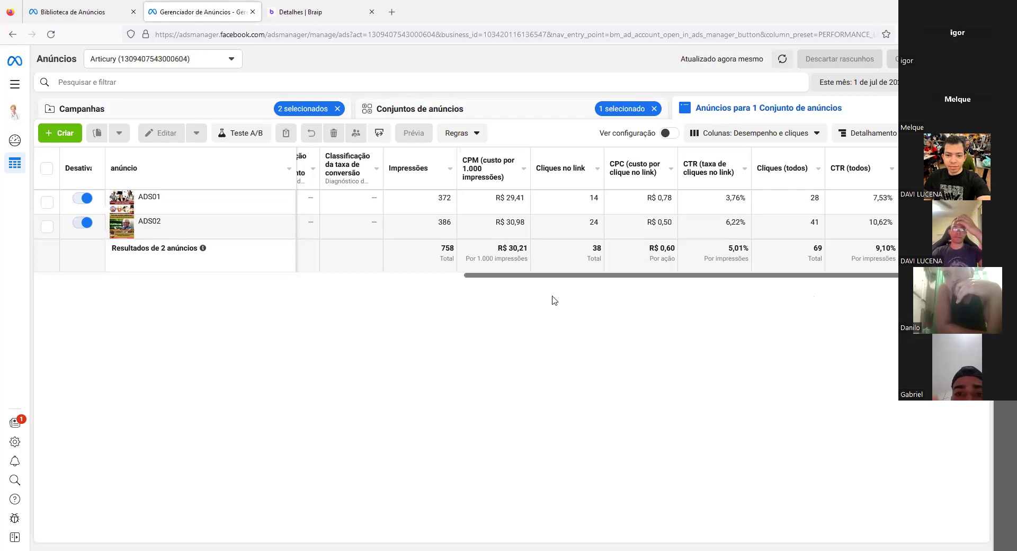
Try to add the total and cost columns for "Finalizações de compra iniciadas" to the ads table, without the on-site breakdown.
{"action": "left_click", "coordinate": [786, 137]}
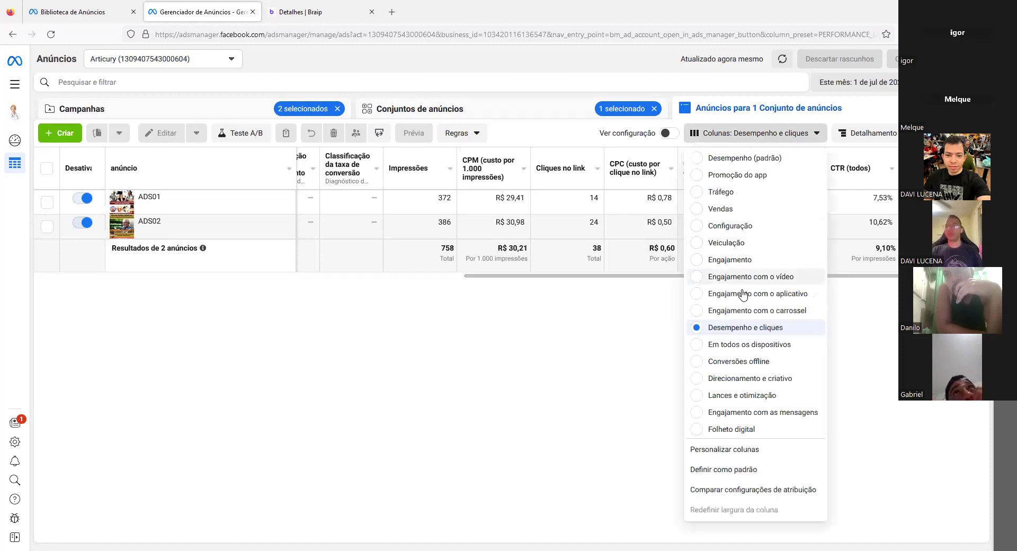
{"action": "left_click", "coordinate": [726, 450]}
{"action": "mouse_move", "coordinate": [561, 168]}
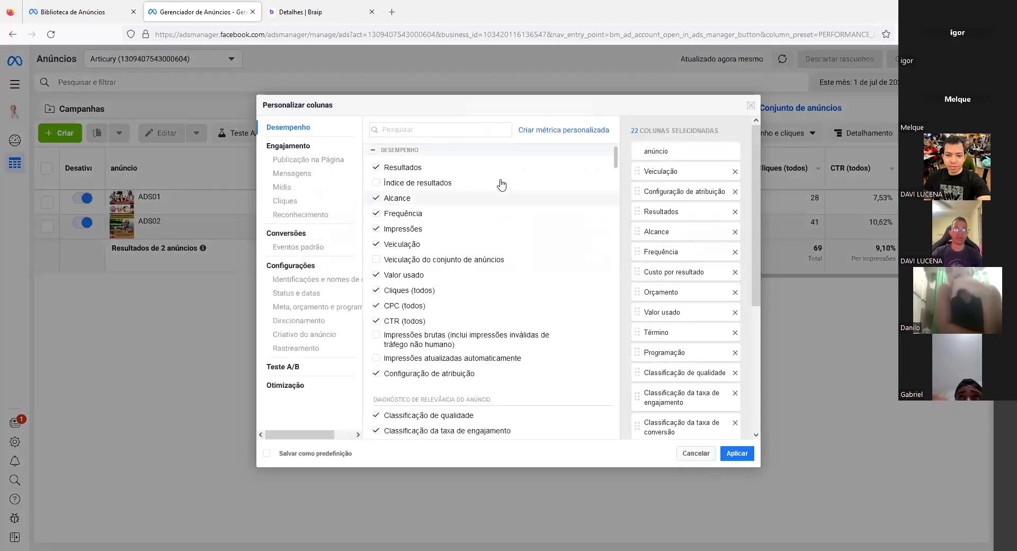
{"action": "left_click", "coordinate": [426, 131]}
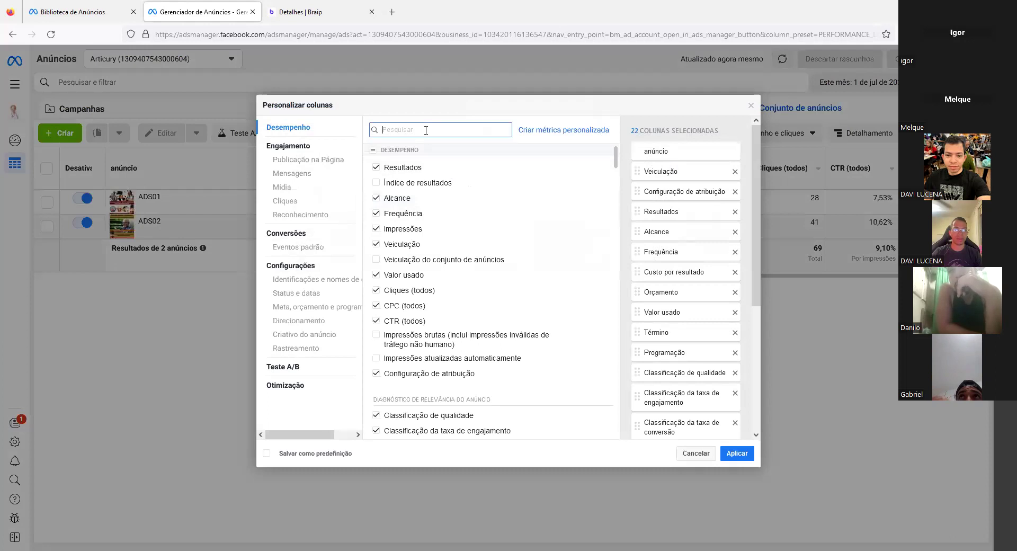
{"action": "type", "text": "ini"}
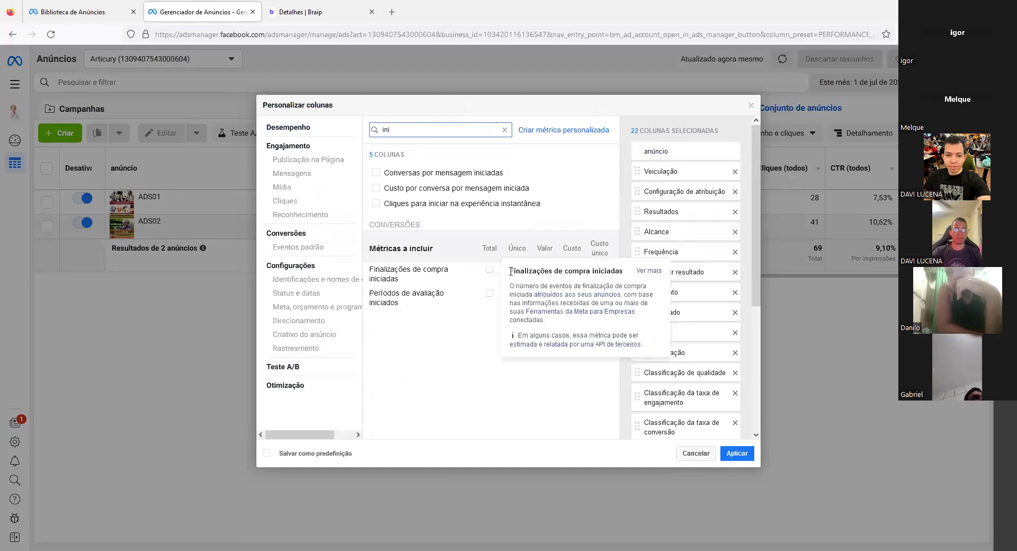
{"action": "left_click", "coordinate": [489, 270]}
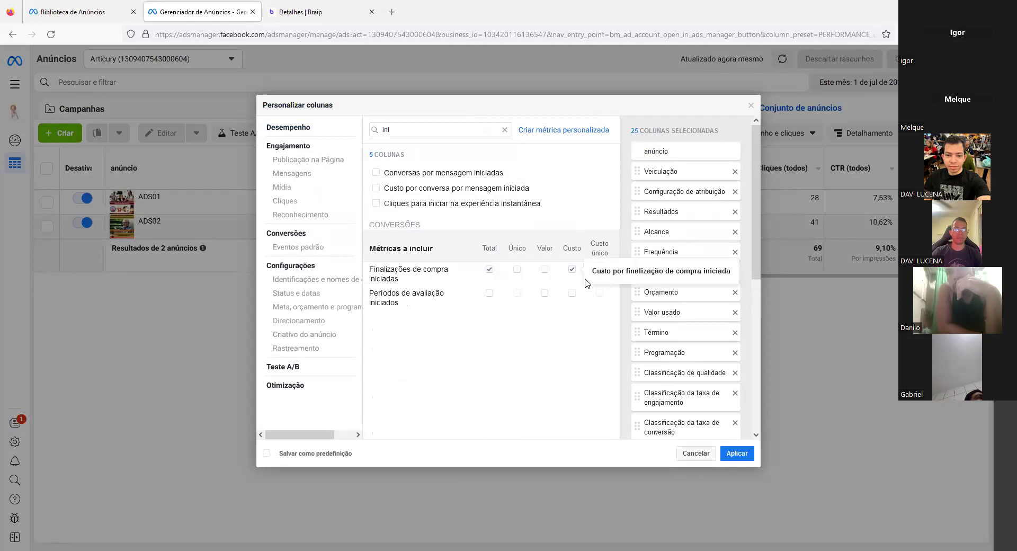
{"action": "left_click", "coordinate": [571, 269]}
{"action": "scroll", "coordinate": [721, 282], "scroll_direction": "down", "scroll_amount": 5}
{"action": "scroll", "coordinate": [721, 282], "scroll_direction": "down", "scroll_amount": 1}
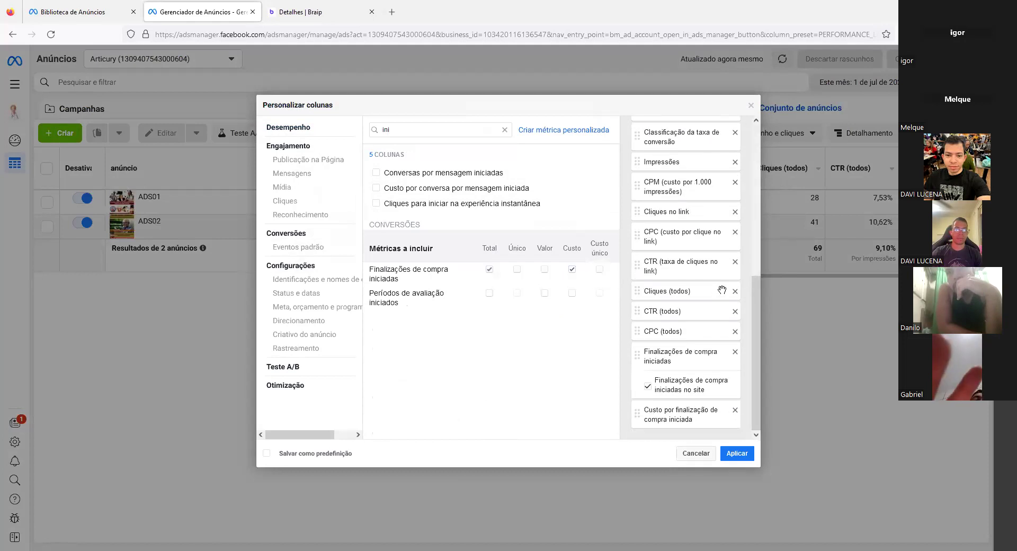
{"action": "left_click", "coordinate": [648, 386]}
{"action": "left_click_drag", "start_coordinate": [663, 359], "coordinate": [691, 406]}
{"action": "key", "text": "Escape"}
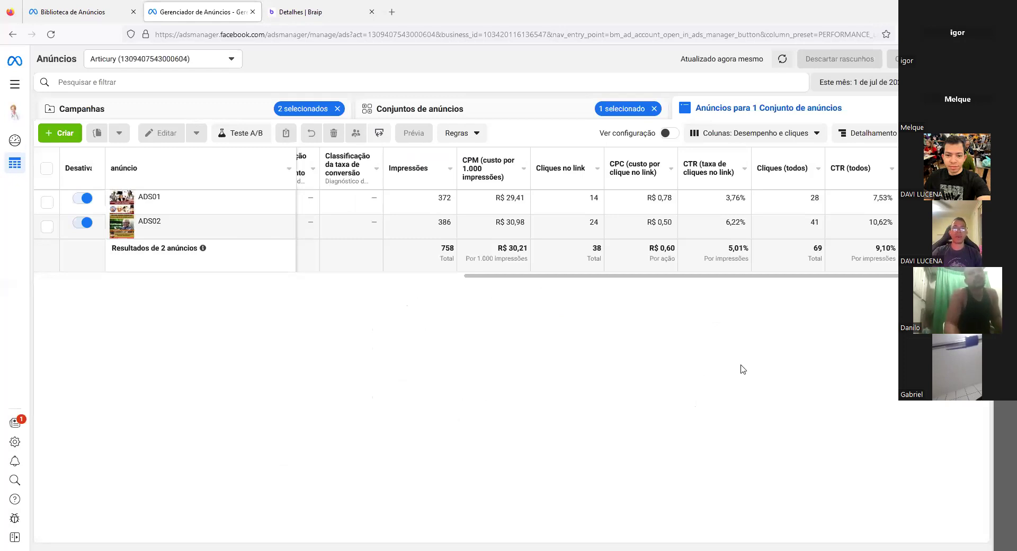
Try to reopen the column customization settings for the ads table.
{"action": "left_click", "coordinate": [742, 133]}
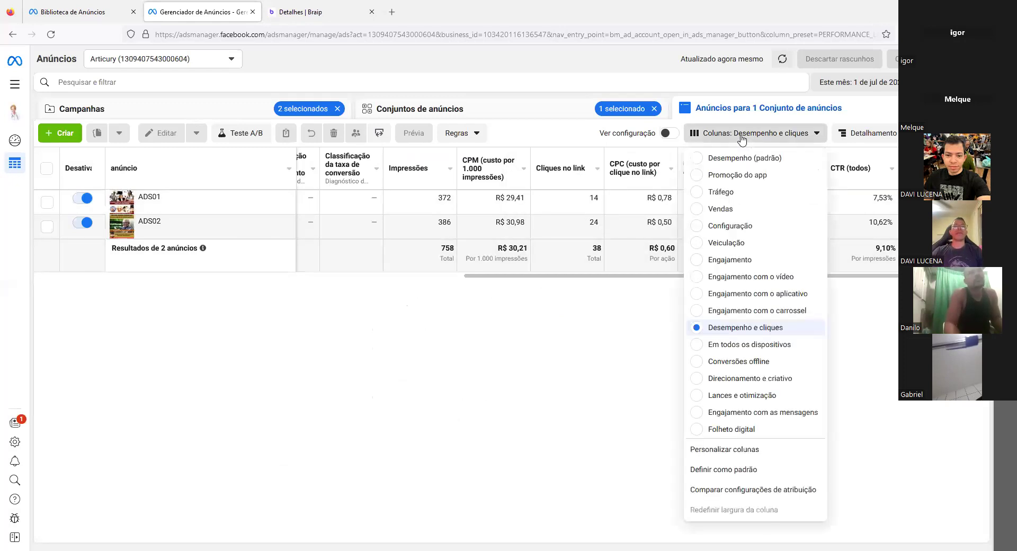
{"action": "left_click", "coordinate": [732, 453]}
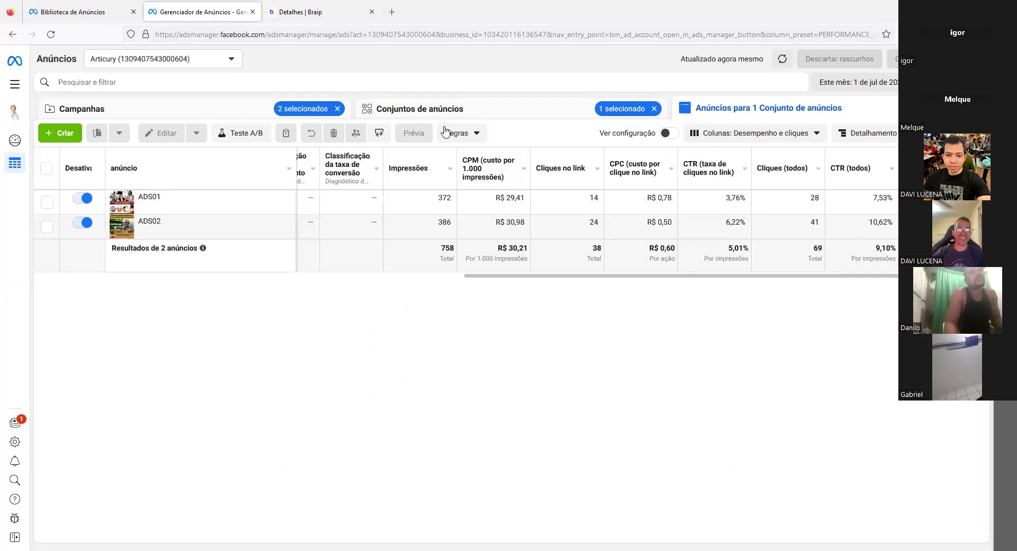
{"action": "left_click", "coordinate": [718, 135]}
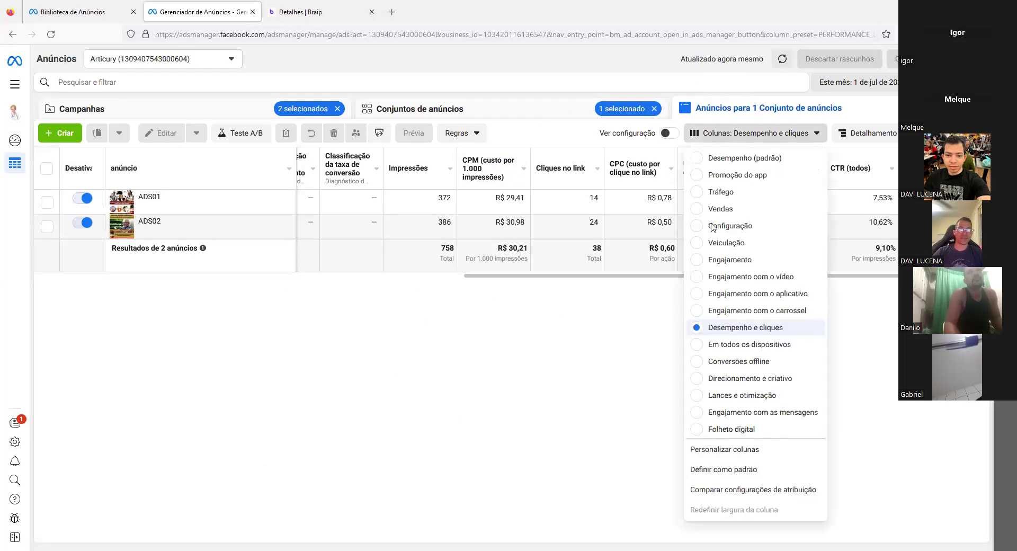
{"action": "left_click", "coordinate": [716, 454]}
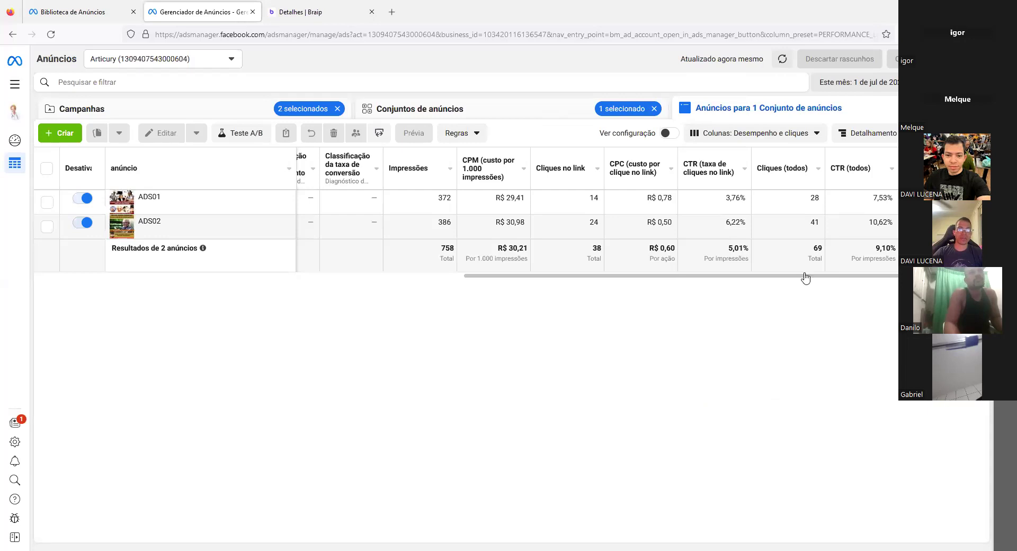
{"action": "left_click", "coordinate": [772, 133]}
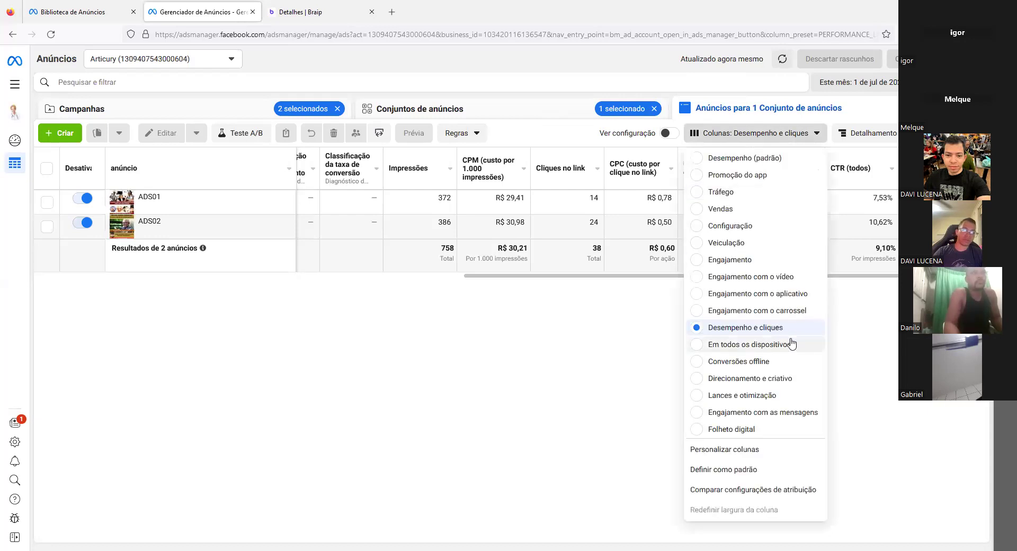
{"action": "left_click", "coordinate": [753, 451]}
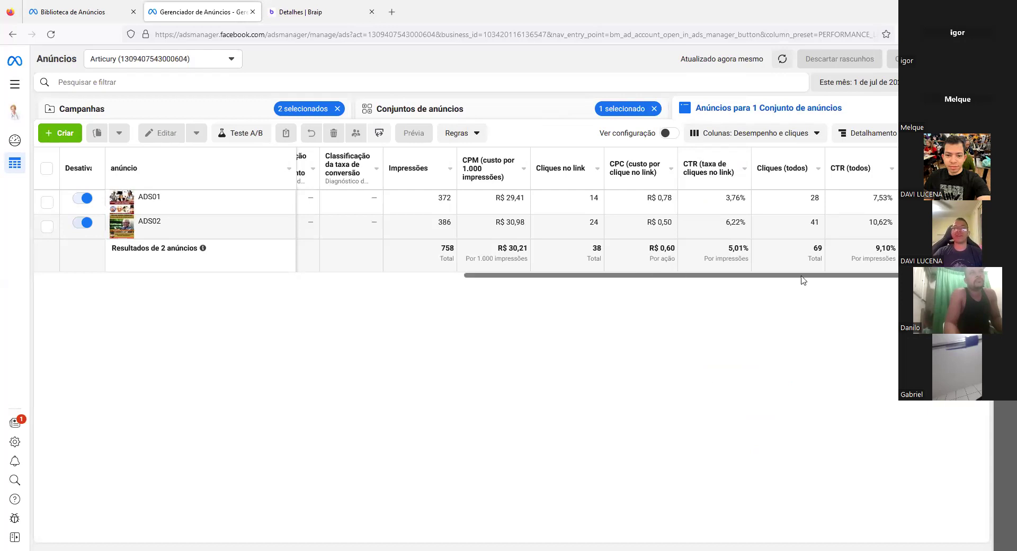
{"action": "left_click", "coordinate": [780, 134]}
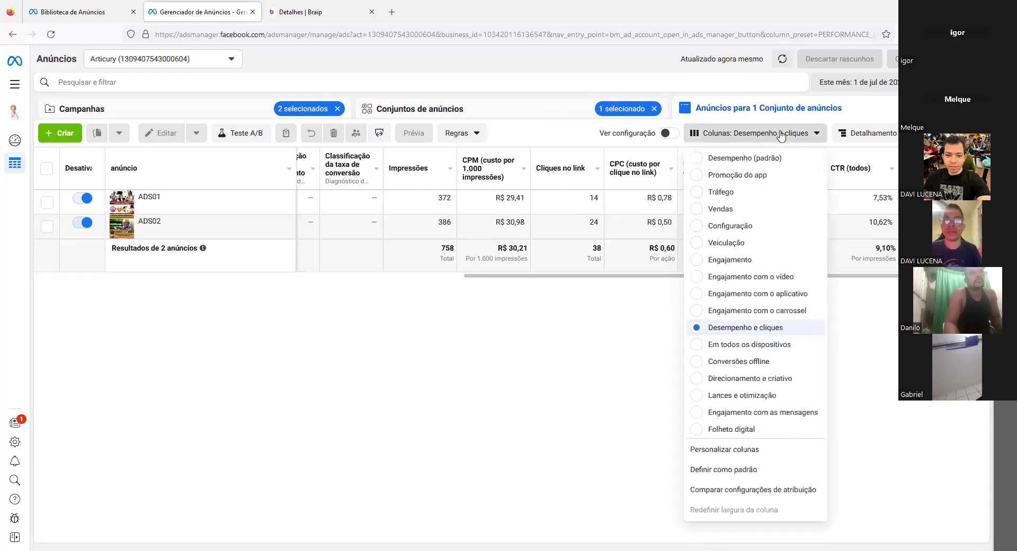
{"action": "left_click", "coordinate": [740, 454]}
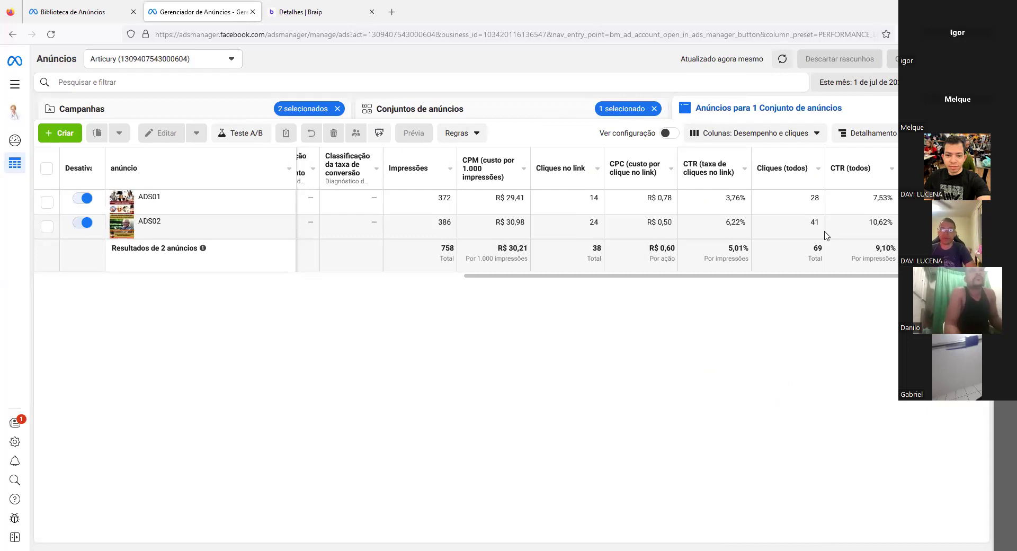
{"action": "left_click", "coordinate": [816, 137]}
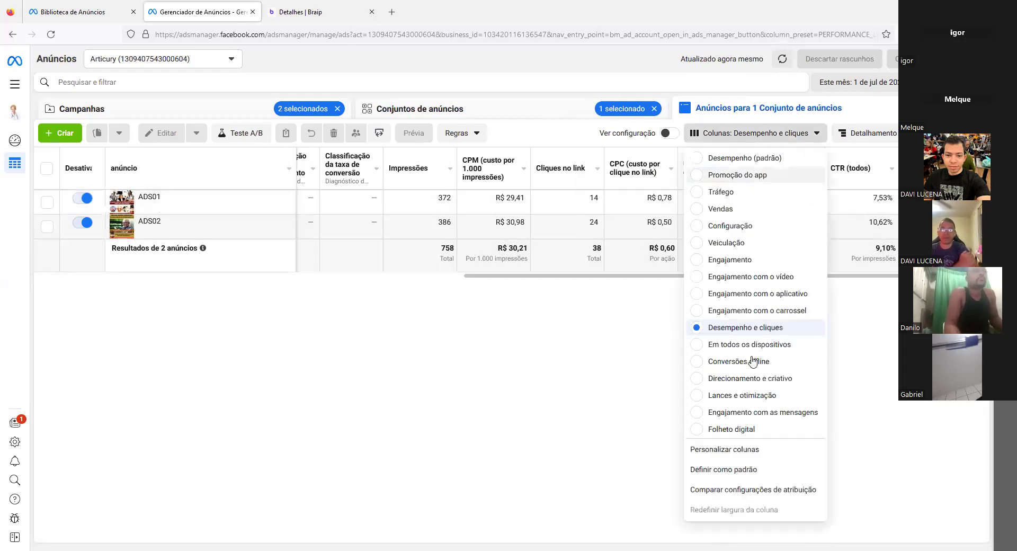
{"action": "left_click", "coordinate": [736, 448]}
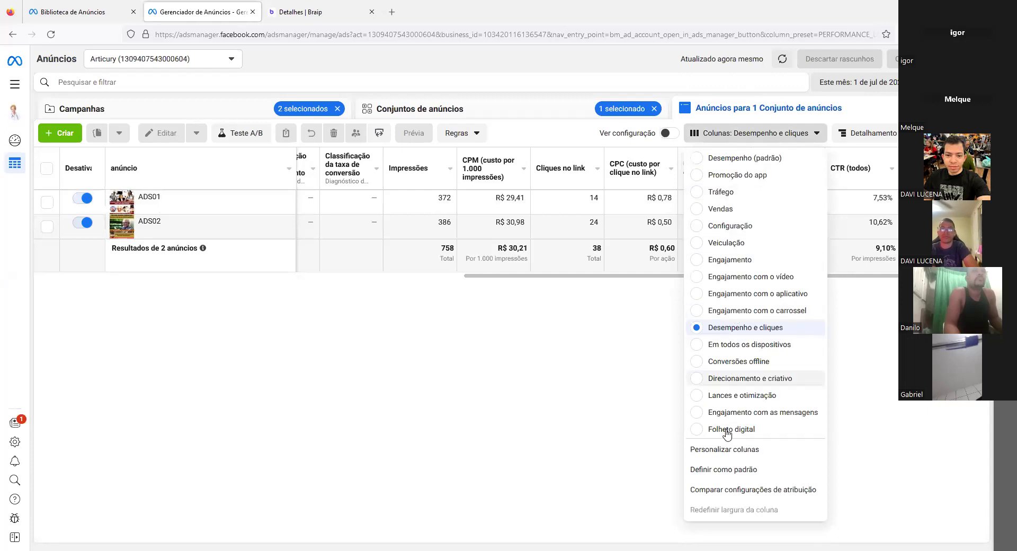
{"action": "left_click", "coordinate": [725, 449]}
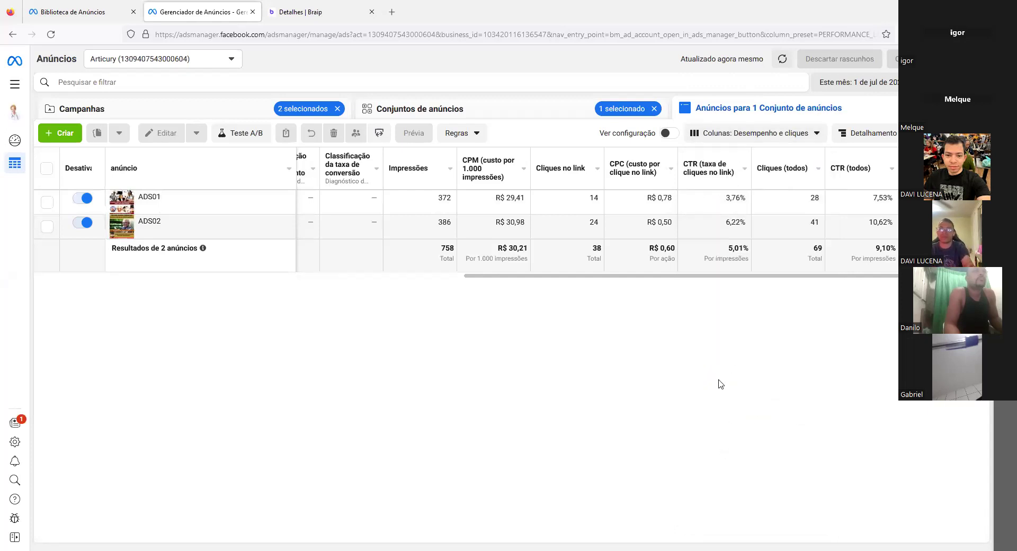
Reload the ads report and open the column customization settings for the ads table.
{"action": "key", "text": "F5"}
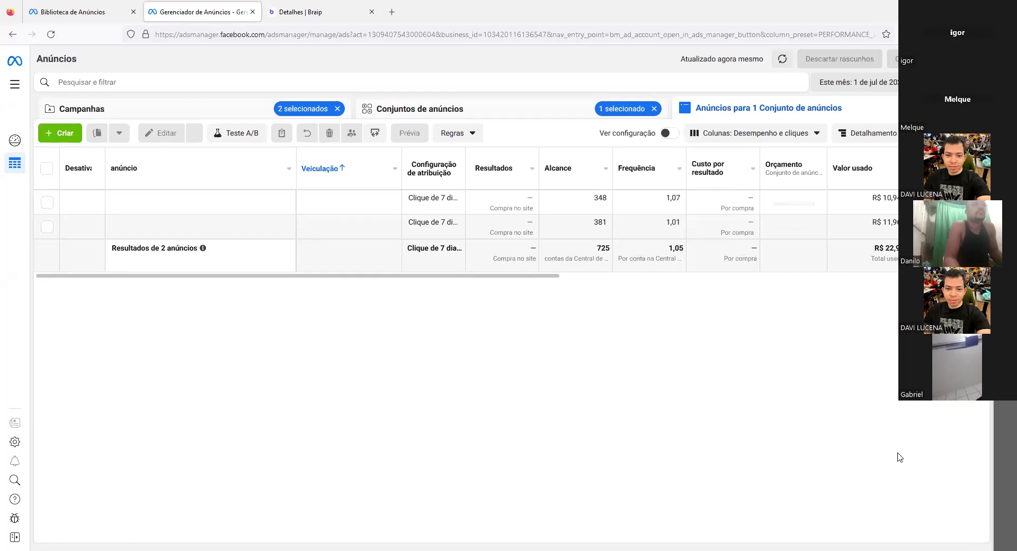
{"action": "left_click", "coordinate": [776, 136]}
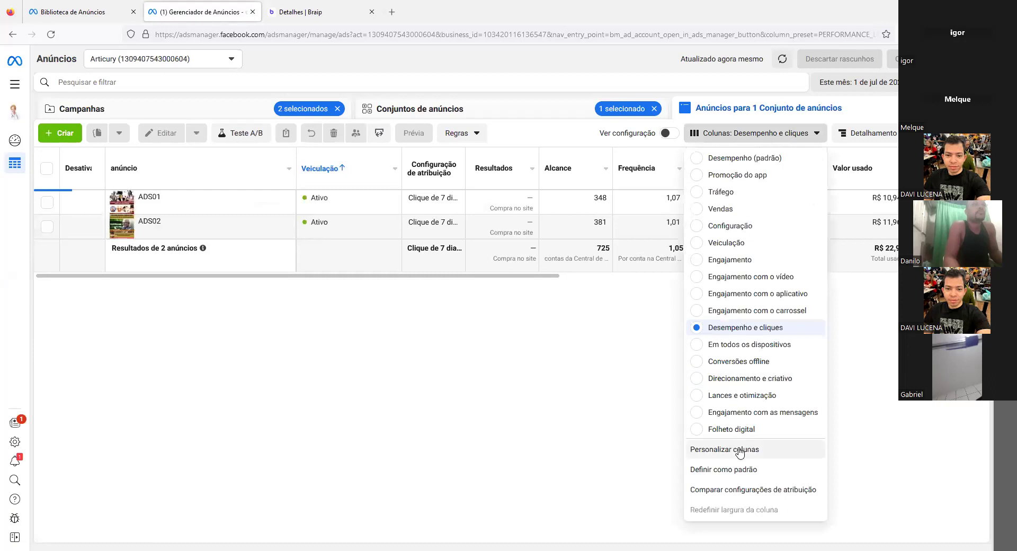
{"action": "left_click", "coordinate": [740, 450]}
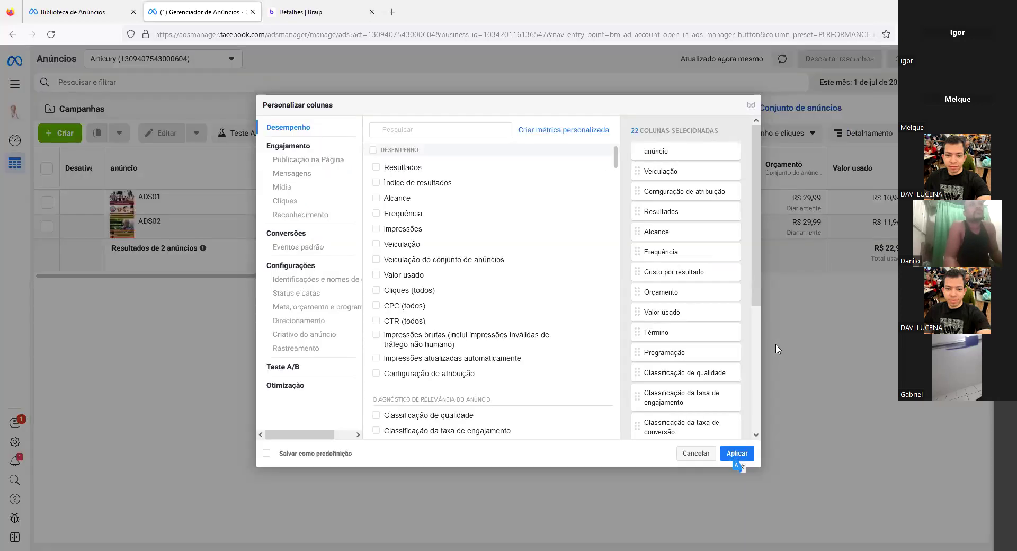
Find the "Finalizações de compra iniciadas" metric with "ini" and add its total and cost columns to the ads table.
{"action": "left_click", "coordinate": [453, 128]}
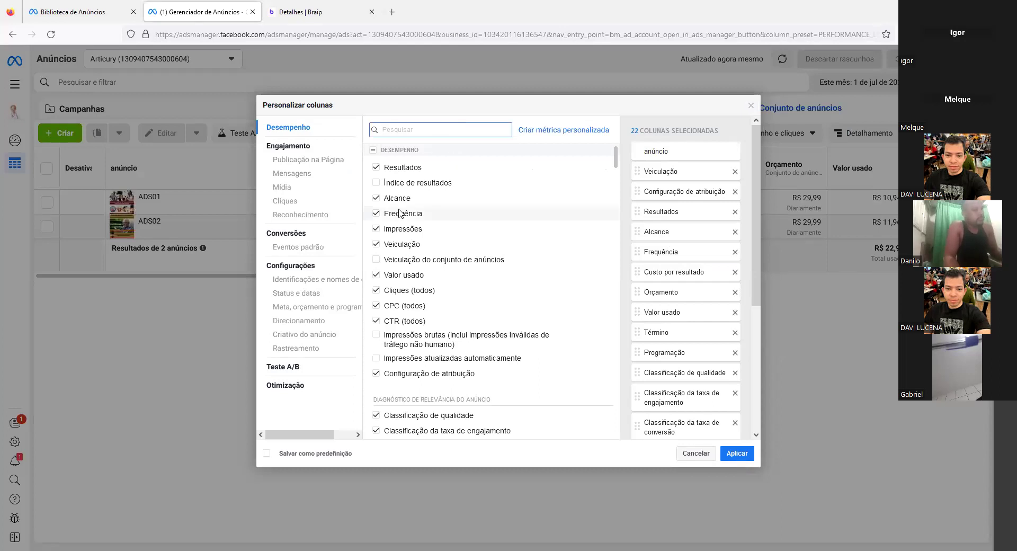
{"action": "mouse_move", "coordinate": [295, 215]}
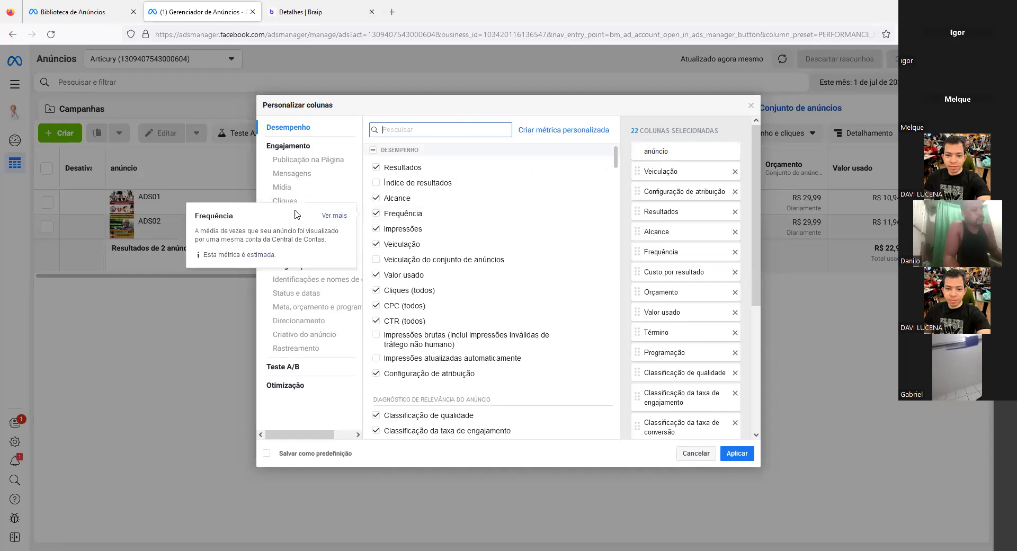
{"action": "type", "text": "ini"}
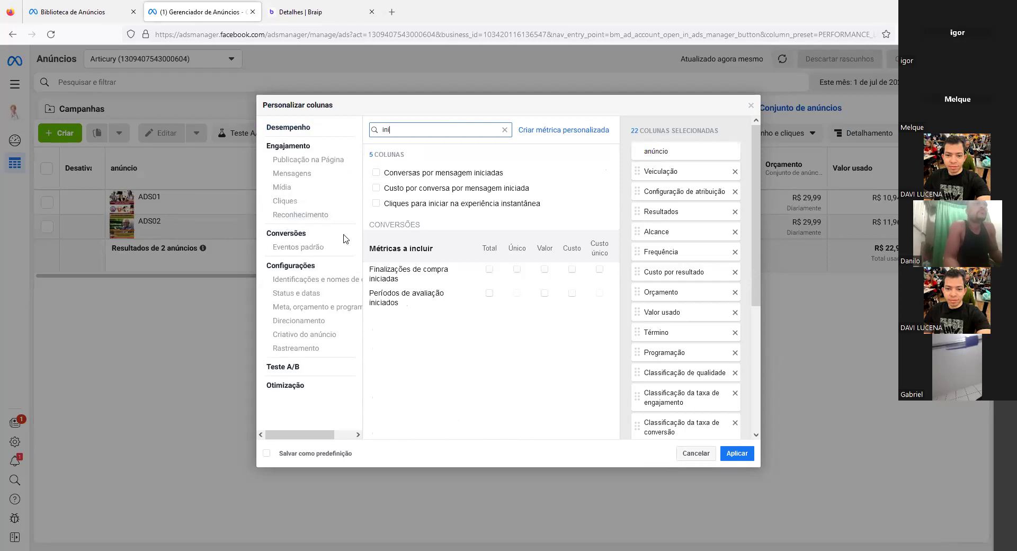
{"action": "left_click", "coordinate": [489, 269]}
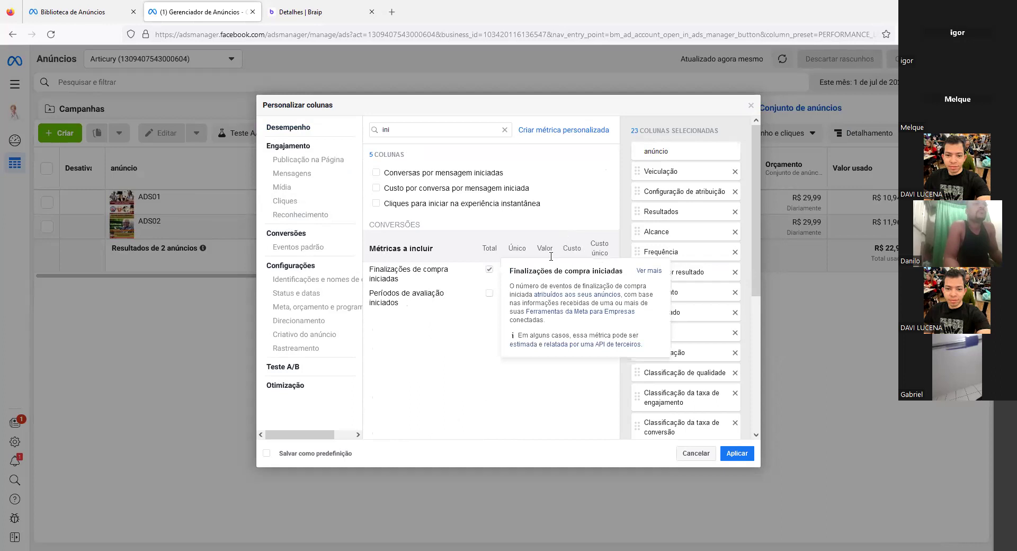
{"action": "left_click", "coordinate": [490, 270]}
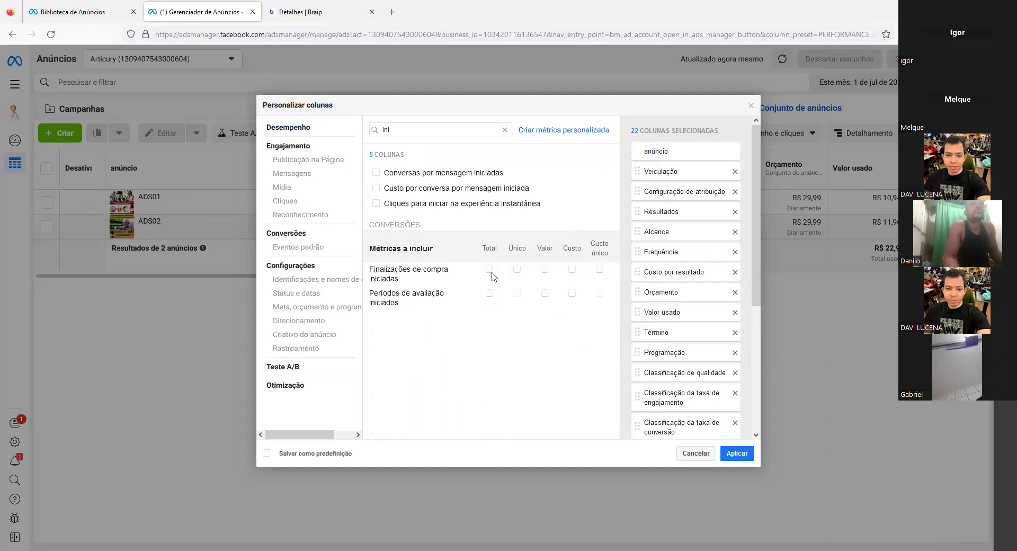
{"action": "left_click", "coordinate": [489, 269]}
{"action": "left_click", "coordinate": [572, 269]}
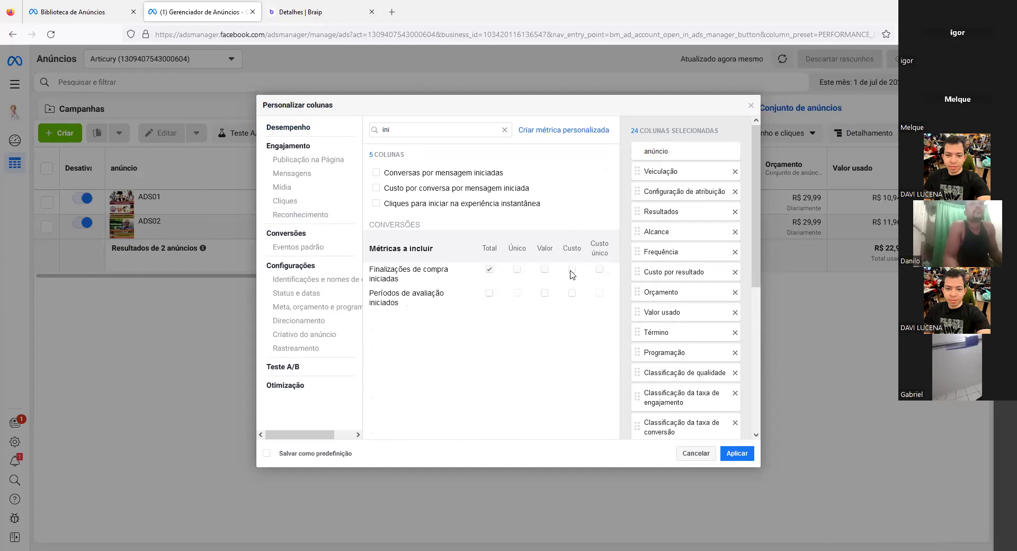
{"action": "left_click", "coordinate": [736, 458]}
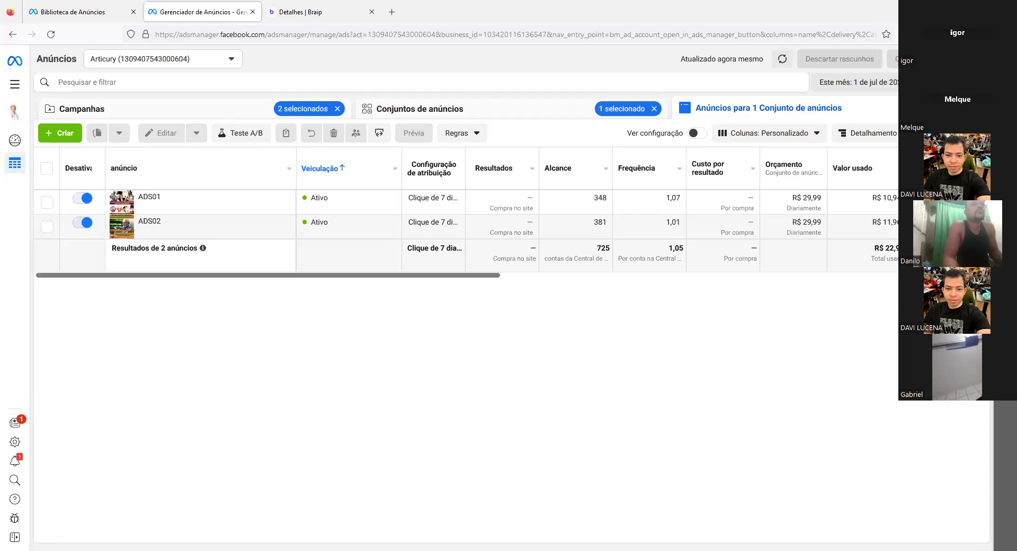
{"action": "scroll", "coordinate": [466, 233], "scroll_direction": "right", "scroll_amount": 10}
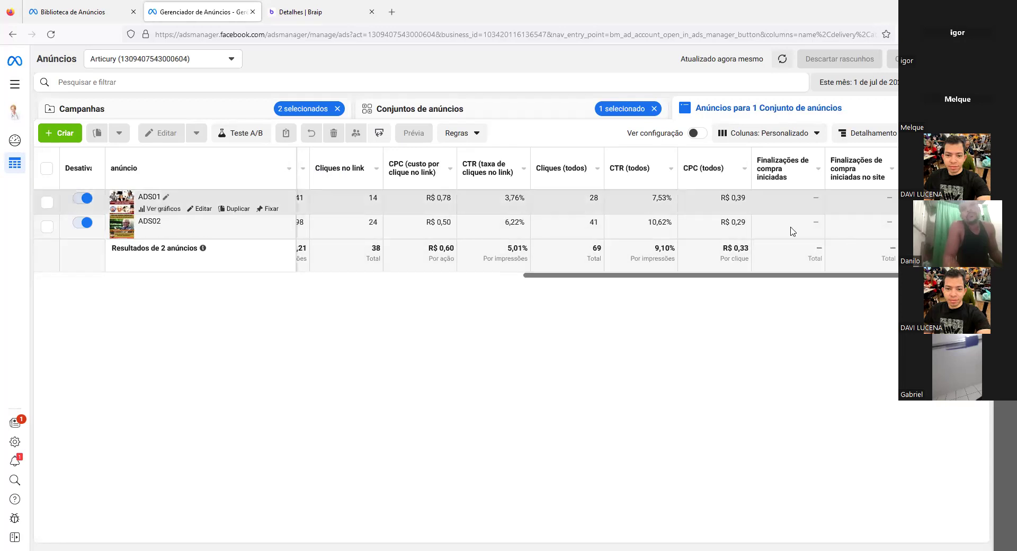
Add CONJUNTO 45+ 2 and CONJUNTO 45+ to the ad set selection and list the ads of all three ad sets.
{"action": "left_click", "coordinate": [447, 109]}
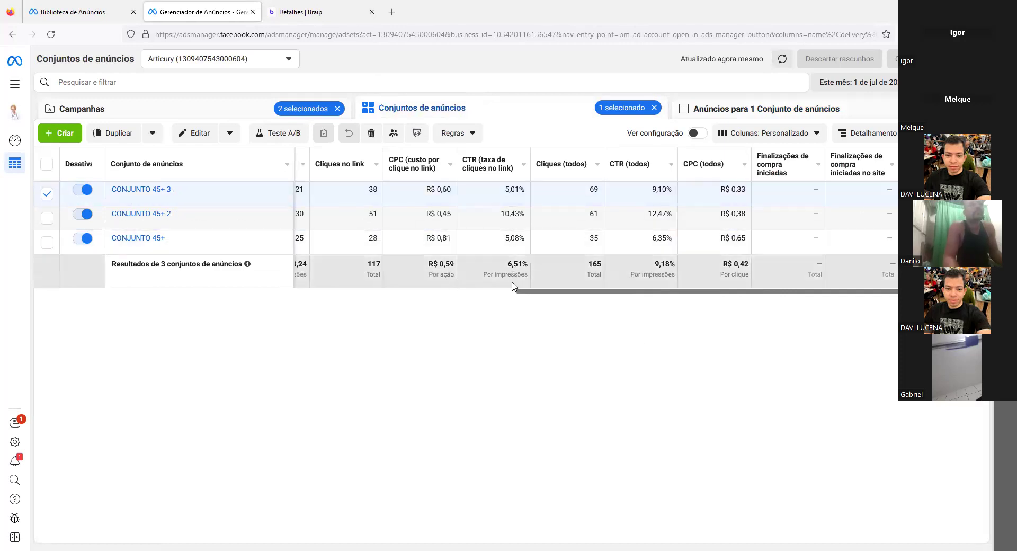
{"action": "left_click_drag", "start_coordinate": [536, 291], "coordinate": [208, 297]}
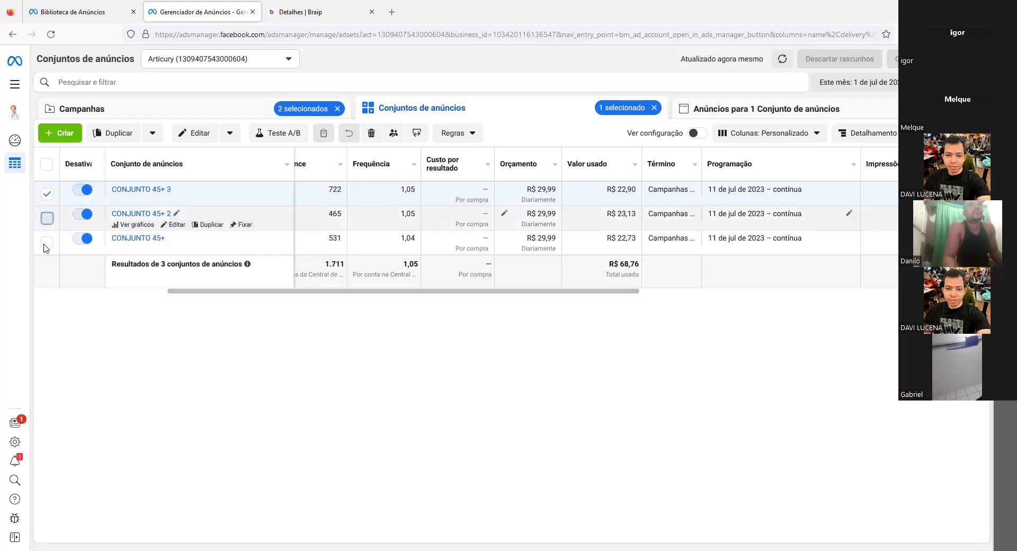
{"action": "left_click", "coordinate": [46, 217]}
{"action": "left_click", "coordinate": [47, 242]}
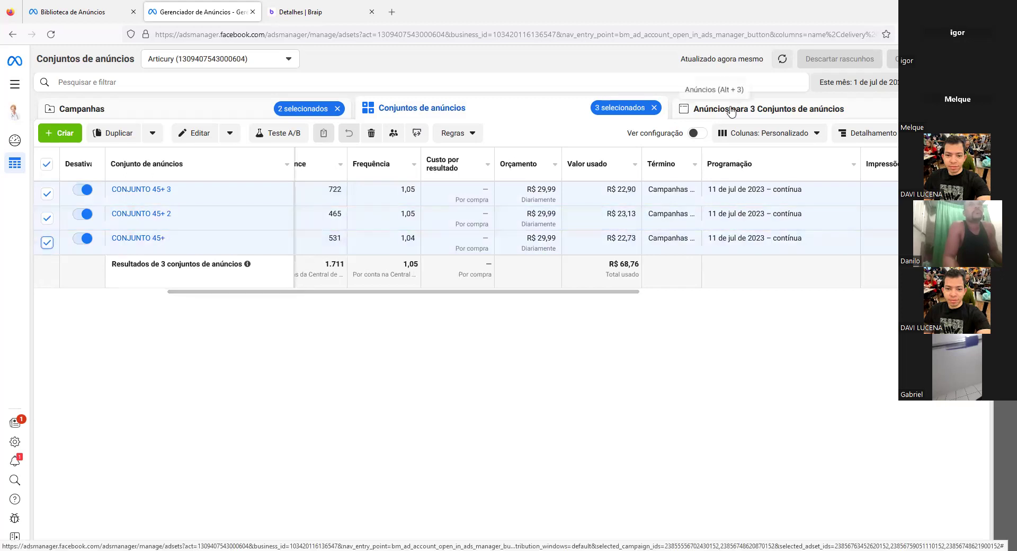
{"action": "left_click", "coordinate": [744, 109]}
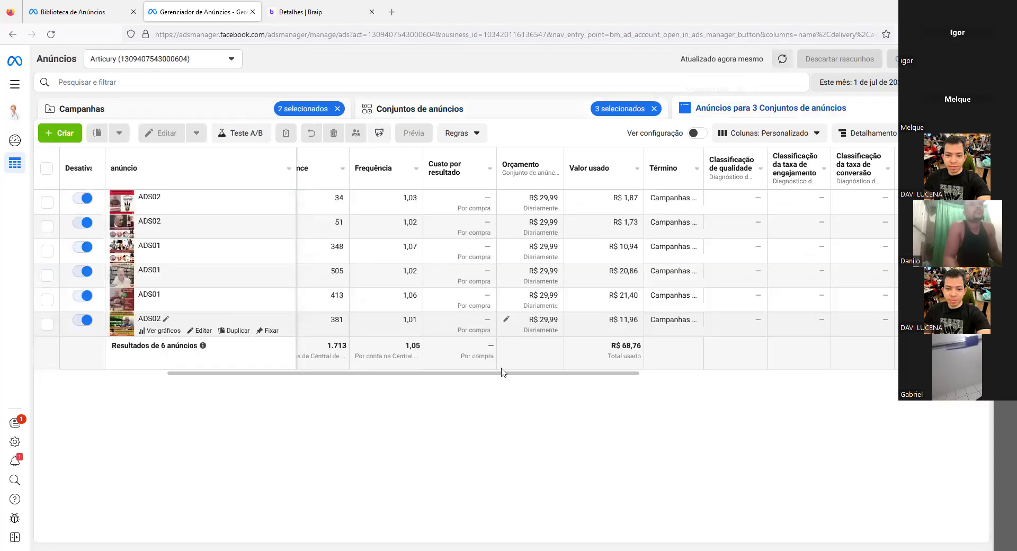
Compare the ads of the three ad sets by amount spent, CPM, CPC, CTR and initiated checkouts.
{"action": "left_click_drag", "start_coordinate": [498, 376], "coordinate": [958, 381]}
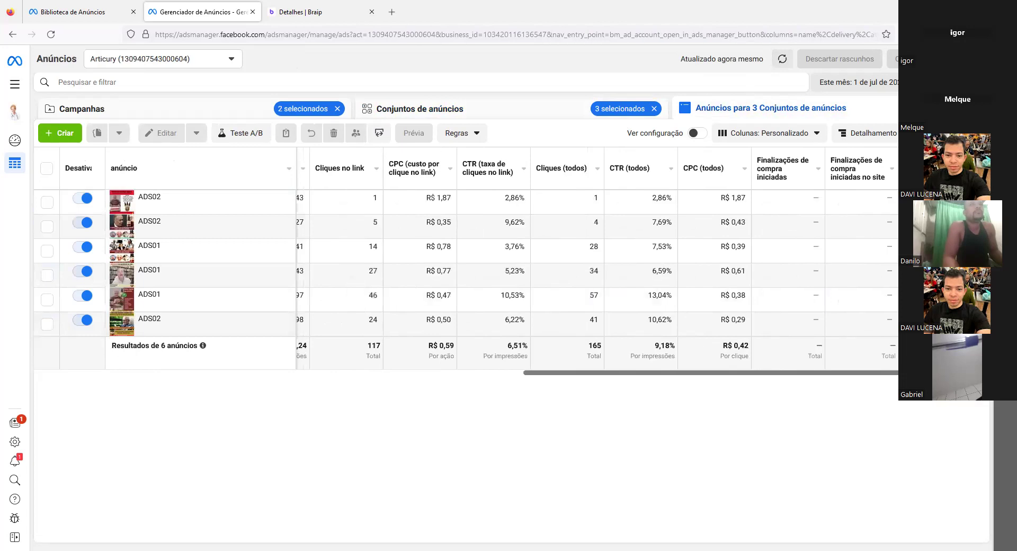
{"action": "left_click", "coordinate": [466, 207]}
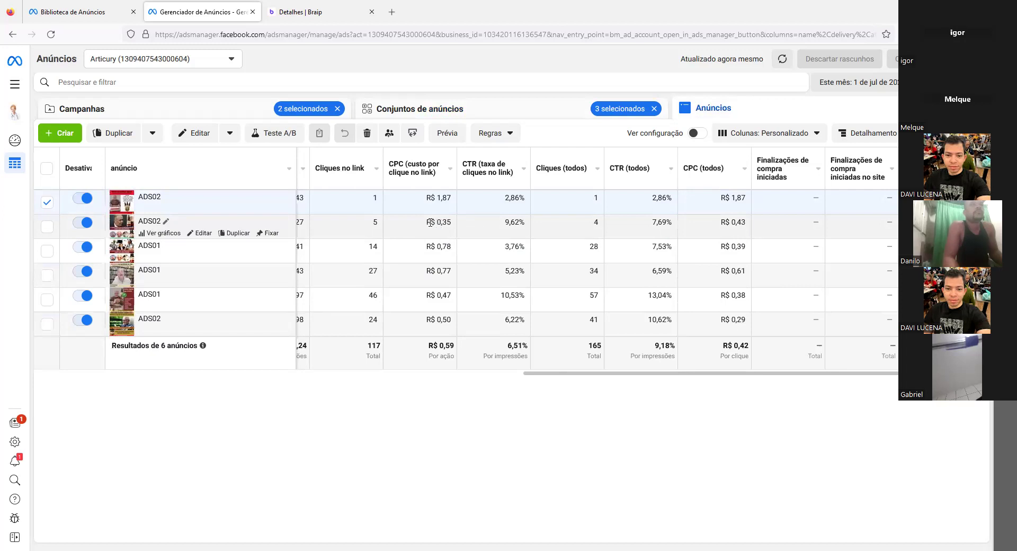
{"action": "left_click_drag", "start_coordinate": [431, 222], "coordinate": [63, 165]}
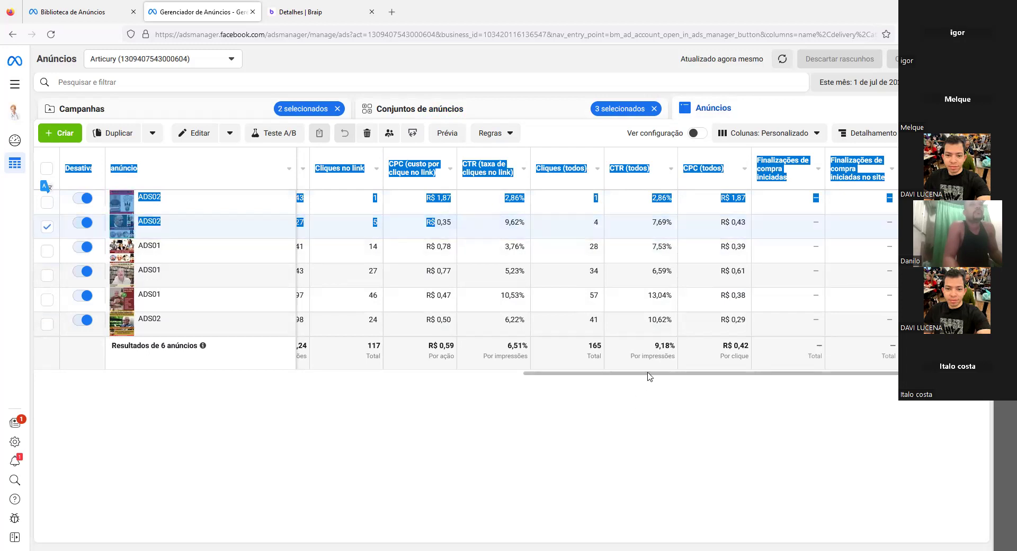
{"action": "left_click_drag", "start_coordinate": [647, 375], "coordinate": [200, 389]}
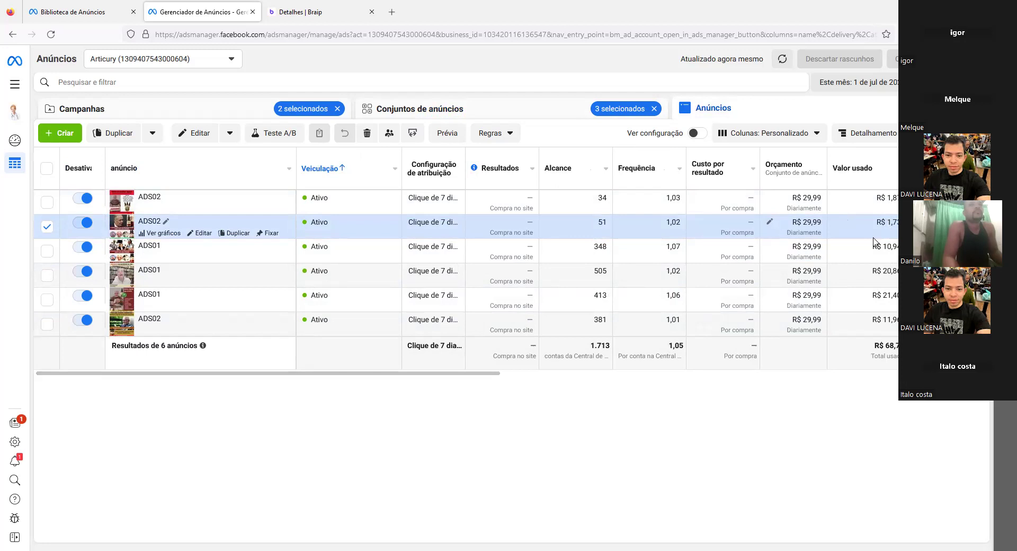
{"action": "left_click_drag", "start_coordinate": [504, 373], "coordinate": [875, 367]}
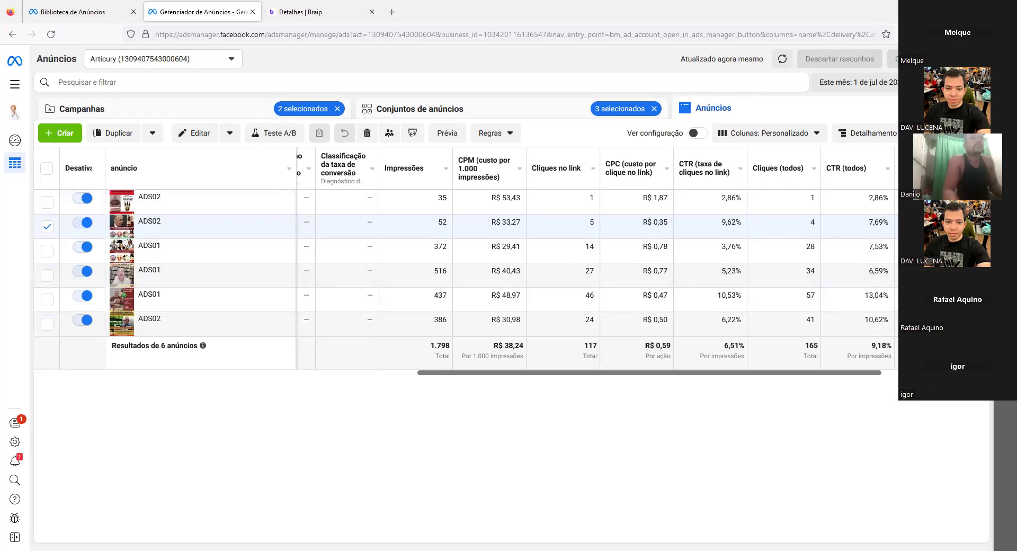
Save the customized columns as a column preset named "iini" and check it in the list of column sets.
{"action": "left_click", "coordinate": [771, 135]}
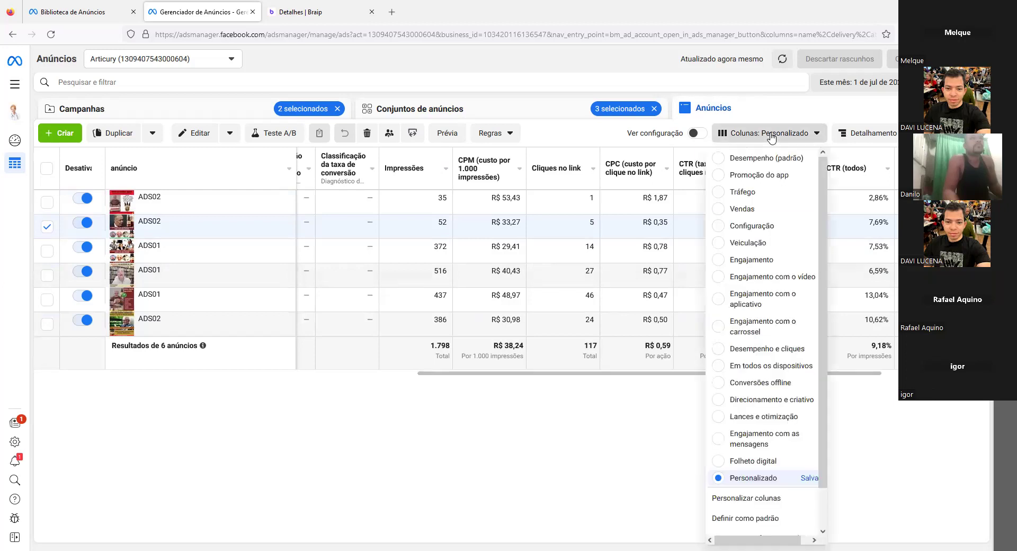
{"action": "left_click", "coordinate": [809, 479]}
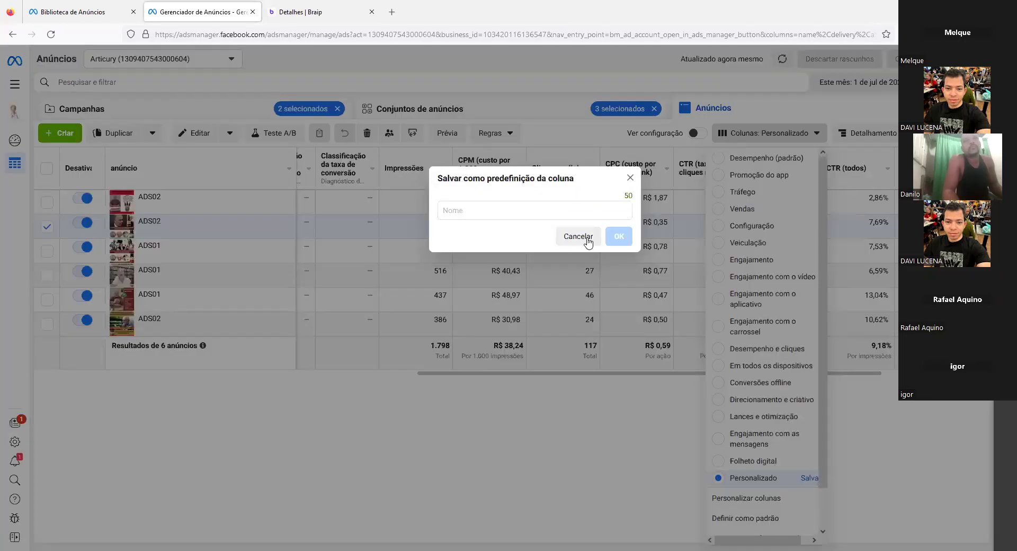
{"action": "left_click", "coordinate": [502, 210]}
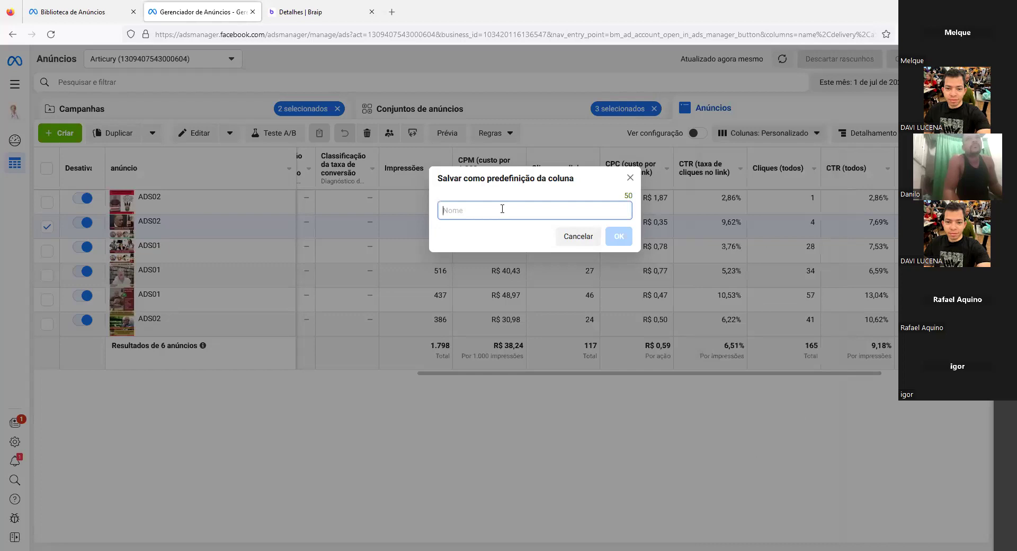
{"action": "type", "text": "ioni"}
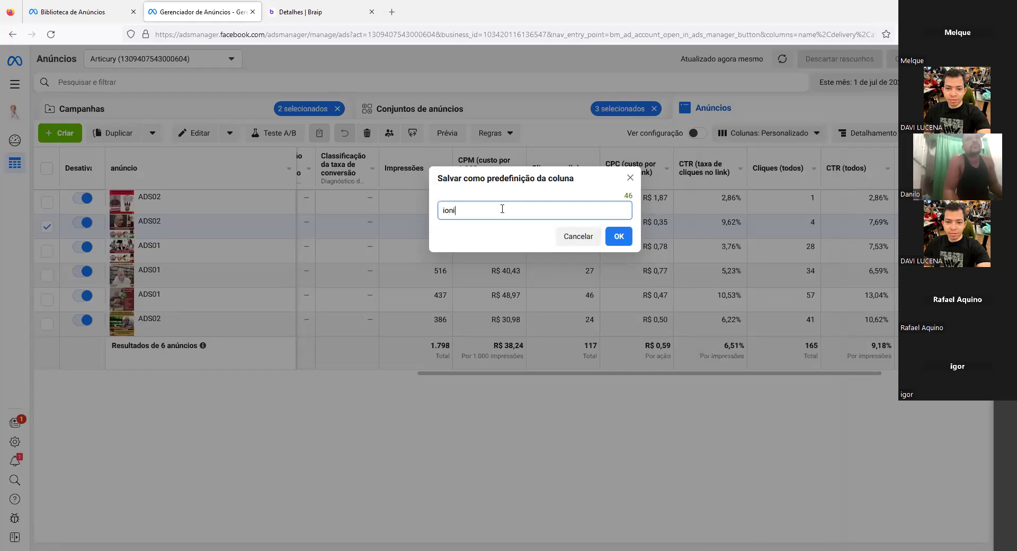
{"action": "key", "text": "BackSpace"}
{"action": "key", "text": "BackSpace"}
{"action": "key", "text": "BackSpace"}
{"action": "type", "text": "in"}
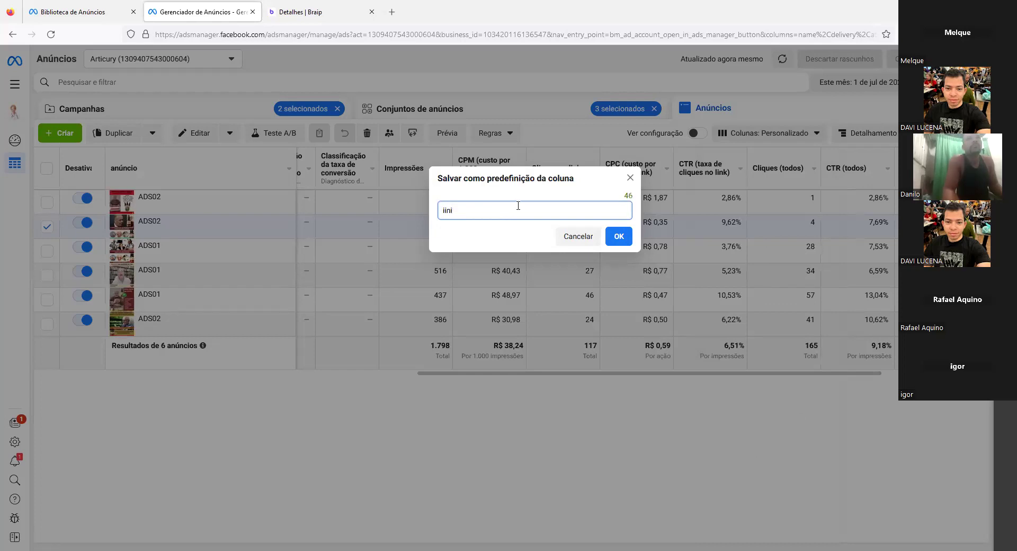
{"action": "left_click", "coordinate": [619, 238]}
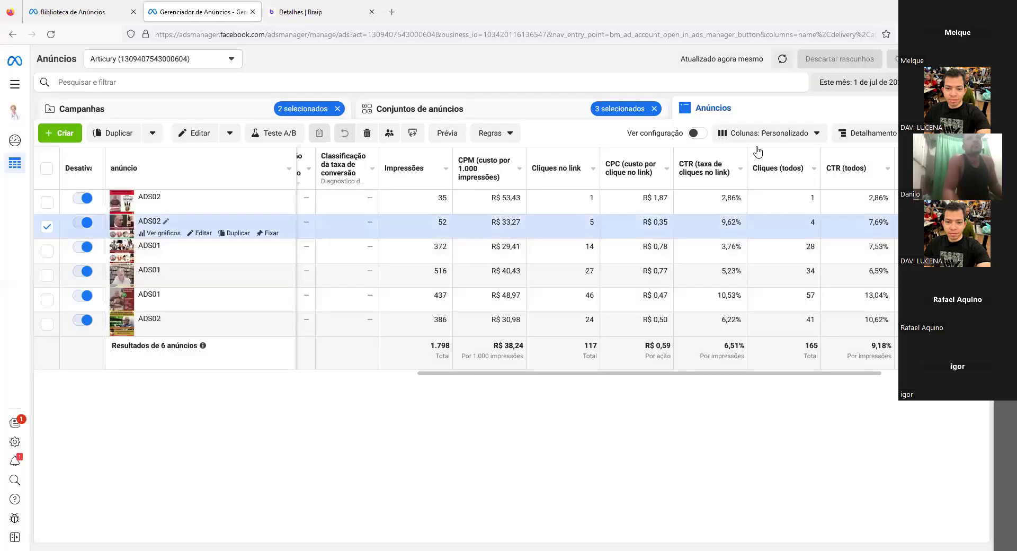
{"action": "left_click", "coordinate": [806, 135]}
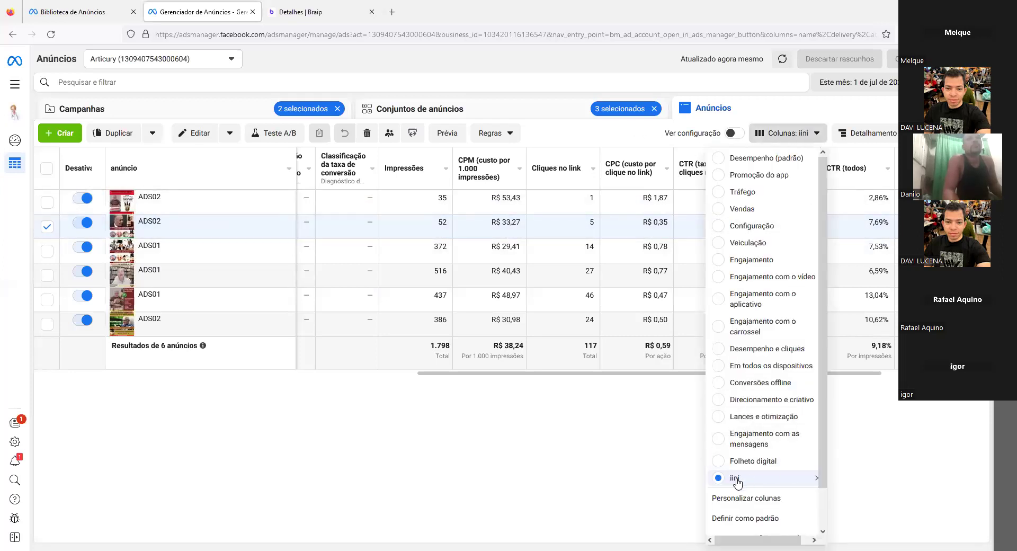
Select only the ADS02 ad with the R$ 1,87 CPC and open its preview.
{"action": "left_click_drag", "start_coordinate": [602, 374], "coordinate": [826, 374]}
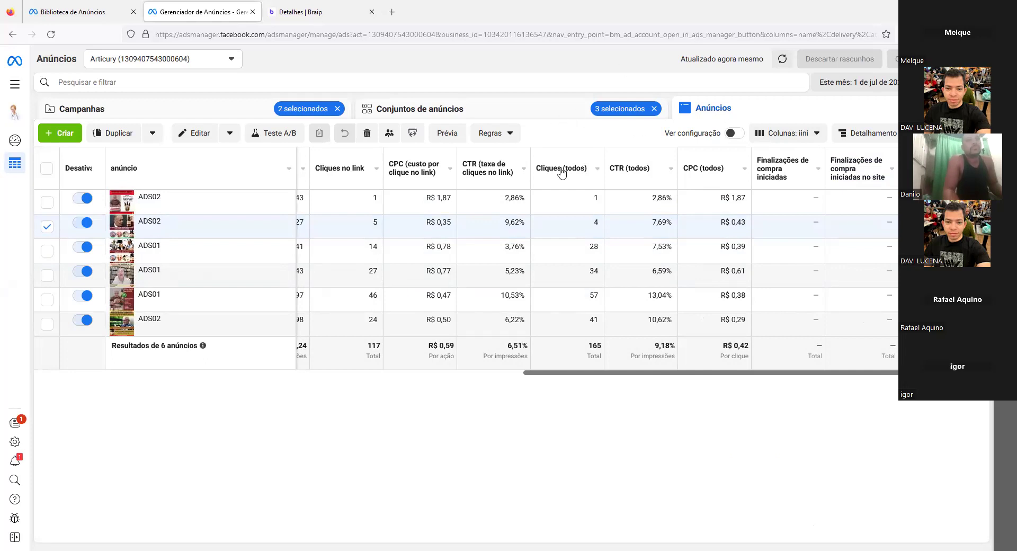
{"action": "left_click", "coordinate": [574, 202]}
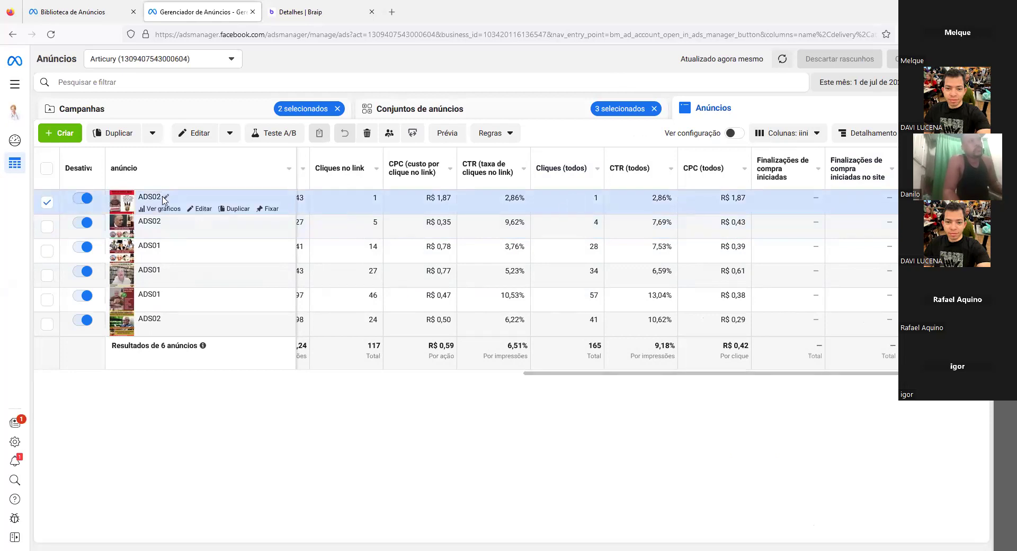
{"action": "left_click", "coordinate": [445, 134]}
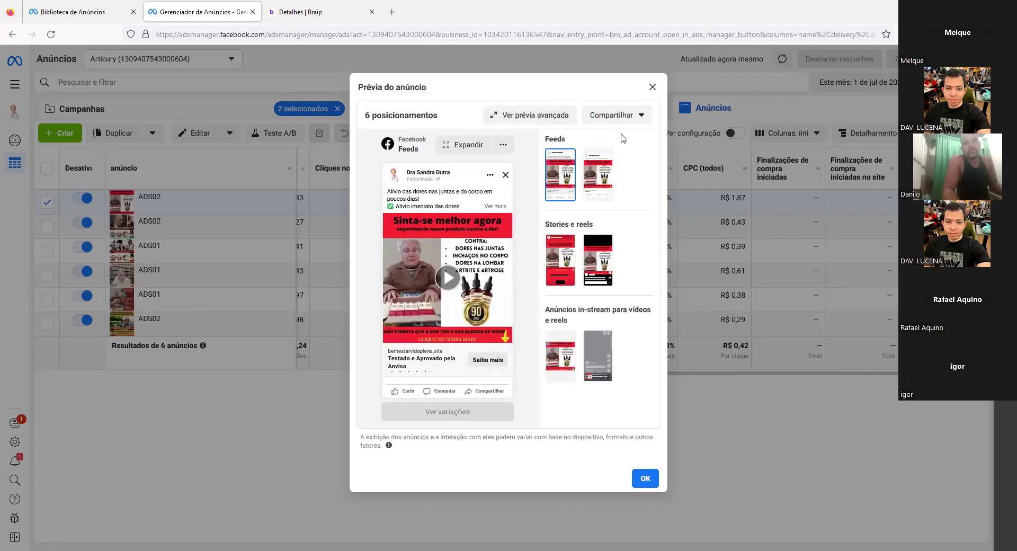
Open the previewed ad's Facebook post with comments.
{"action": "left_click", "coordinate": [633, 120]}
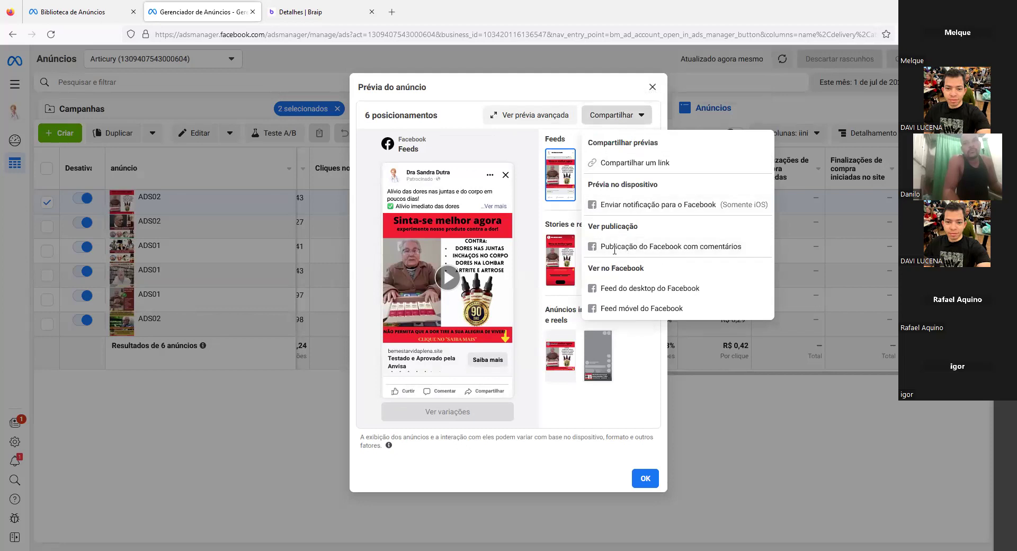
{"action": "right_click", "coordinate": [647, 251]}
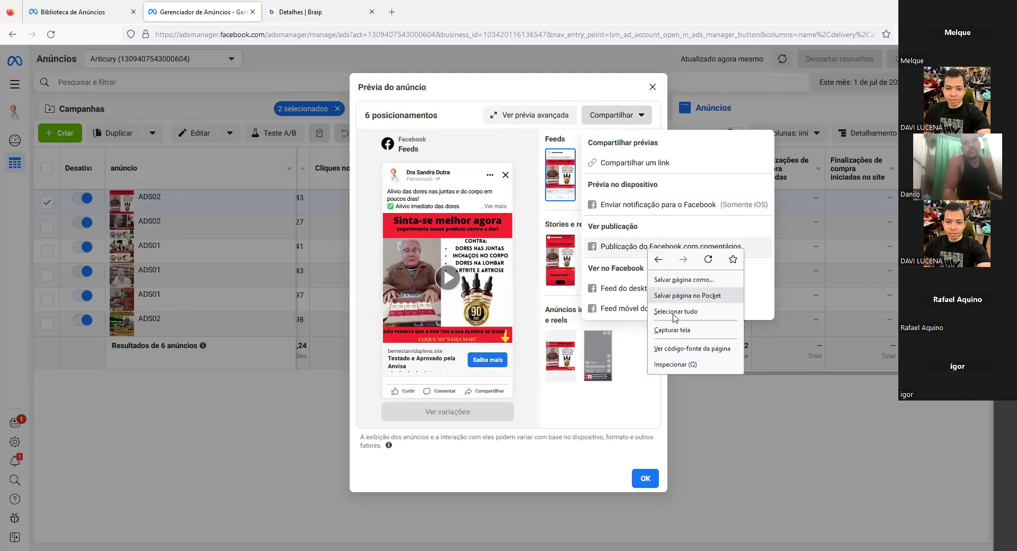
{"action": "right_click", "coordinate": [616, 252]}
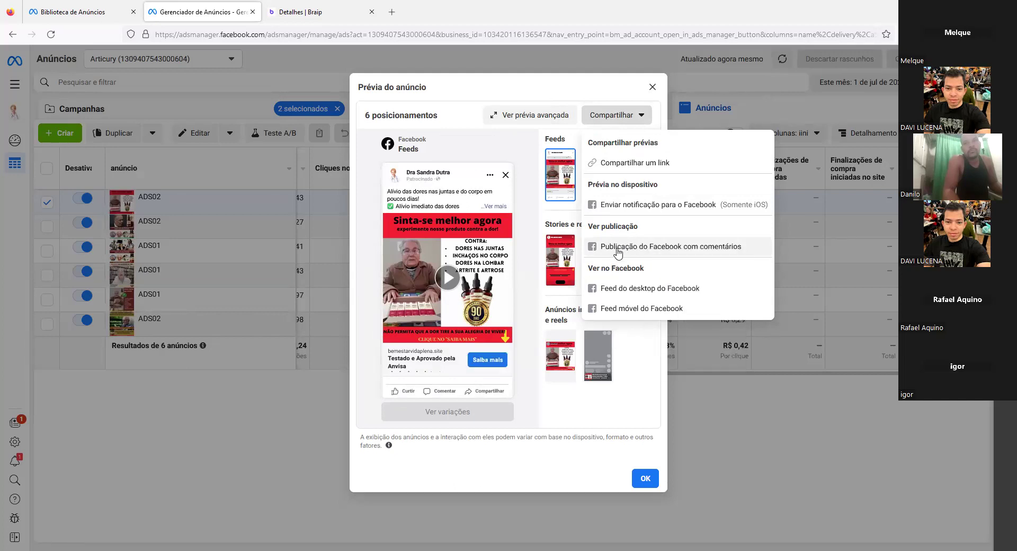
{"action": "right_click", "coordinate": [616, 251]}
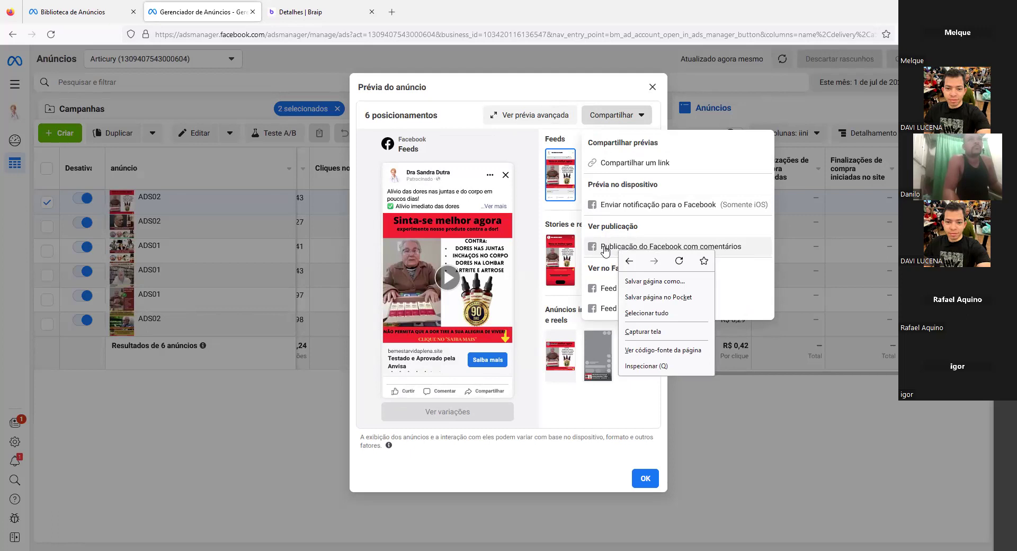
{"action": "left_click", "coordinate": [605, 249]}
{"action": "left_click", "coordinate": [606, 248]}
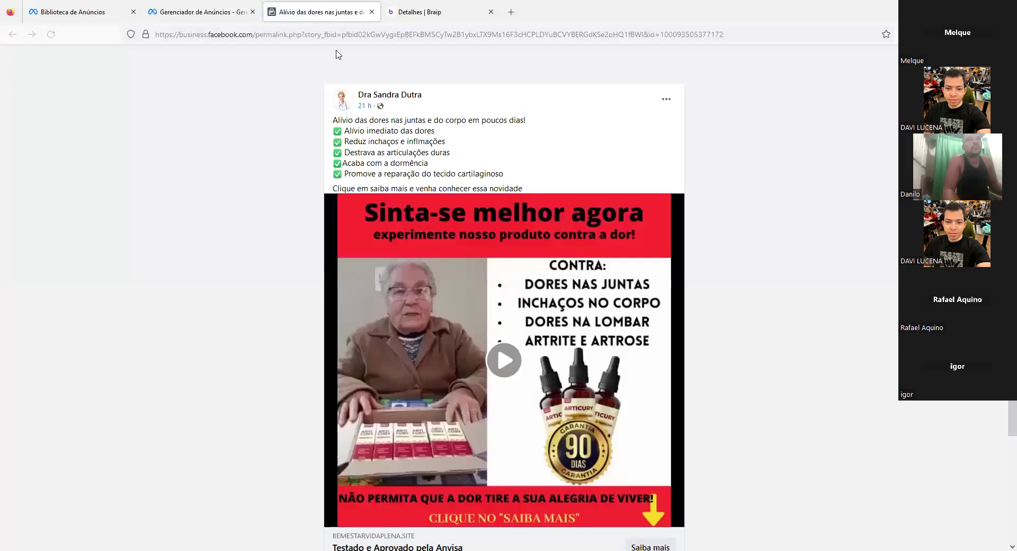
Review the ad's Facebook post down to its reactions and activate the comment box.
{"action": "scroll", "coordinate": [733, 215], "scroll_direction": "down", "scroll_amount": 3}
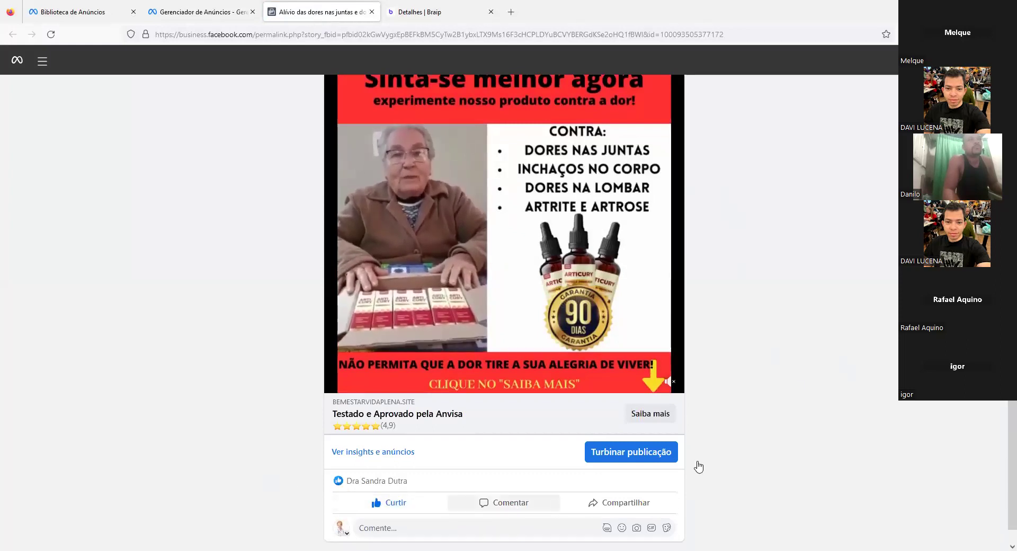
{"action": "scroll", "coordinate": [795, 389], "scroll_direction": "down", "scroll_amount": 1}
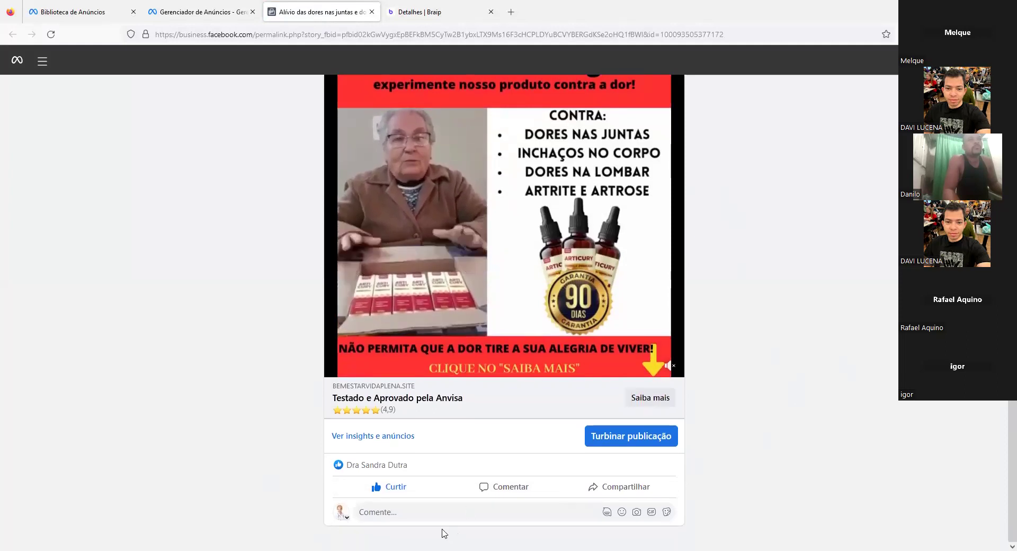
{"action": "left_click", "coordinate": [429, 510]}
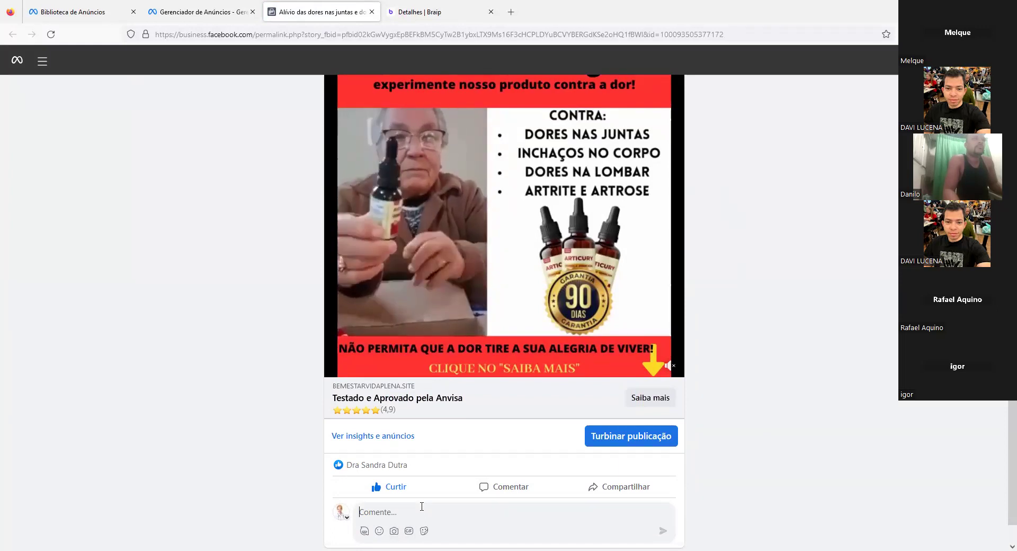
Highlight the post's web address from ".facebook.com" through to its end.
{"action": "left_click", "coordinate": [208, 34]}
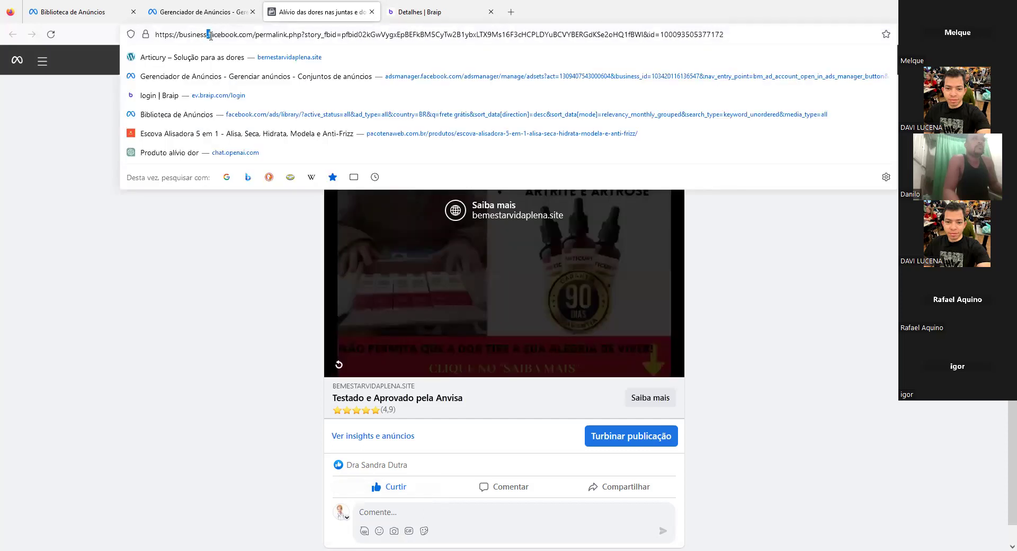
{"action": "left_click", "coordinate": [209, 36]}
{"action": "left_click_drag", "start_coordinate": [207, 35], "coordinate": [731, 34]}
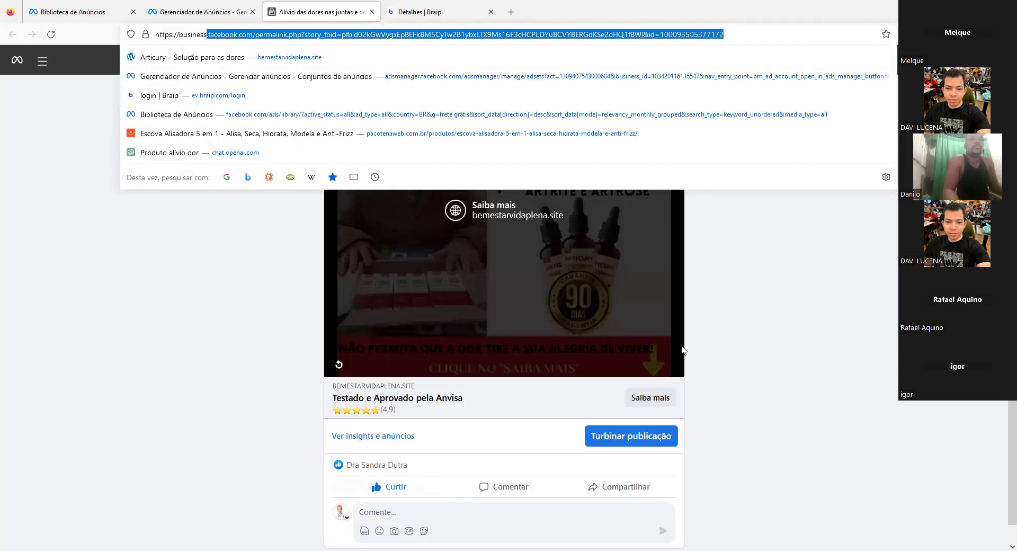
Return to the Gerenciador de Anúncios page and close the ADS02 ad preview.
{"action": "left_click", "coordinate": [216, 14]}
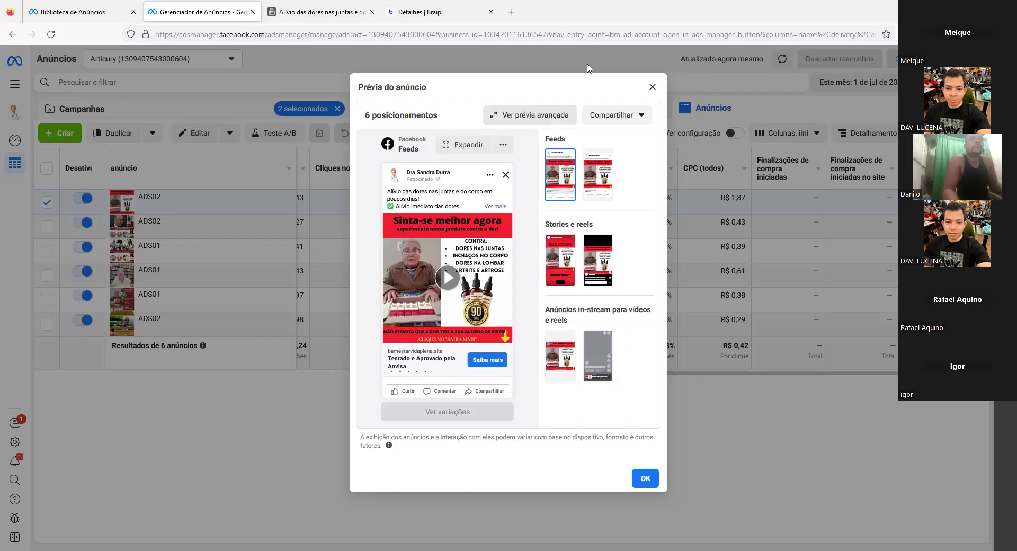
{"action": "left_click", "coordinate": [652, 87]}
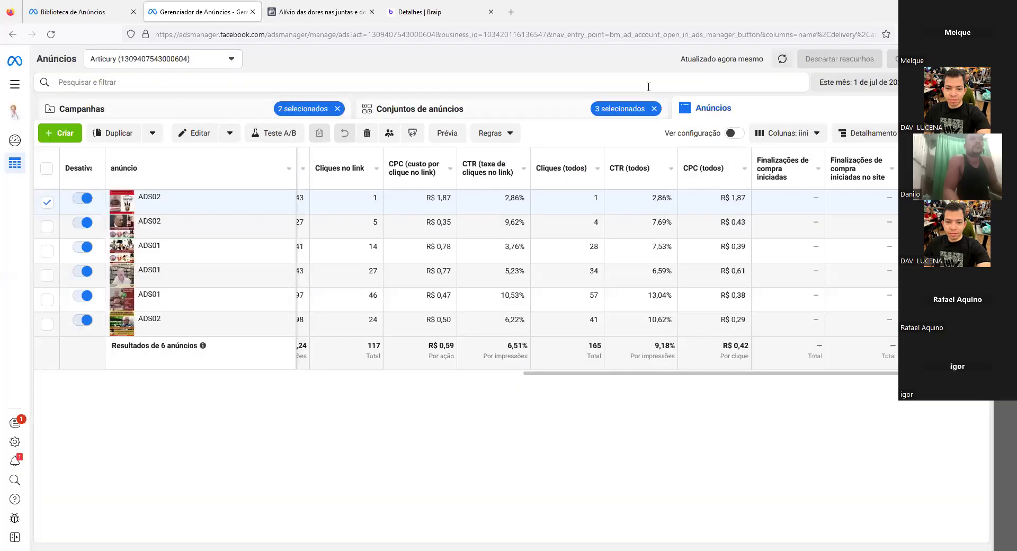